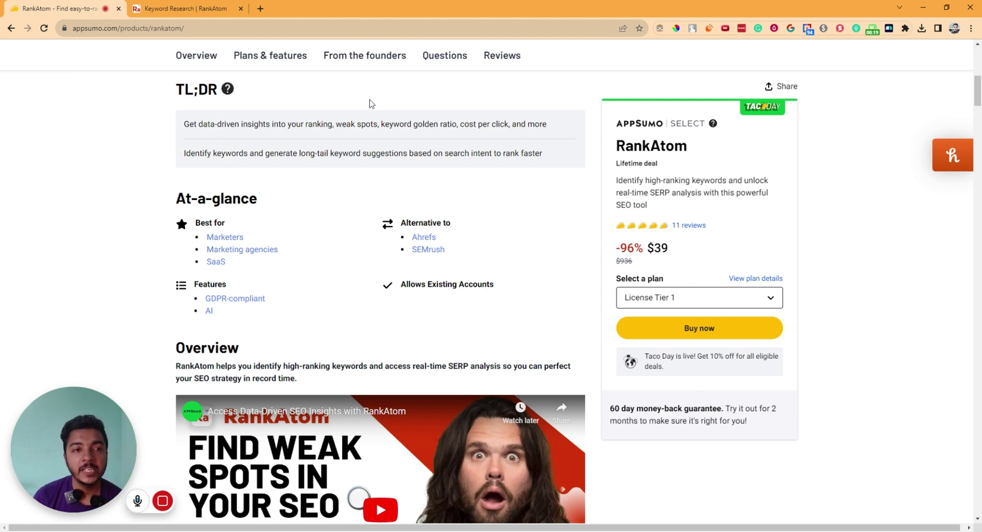
- Show the deal's plans and highlight Tier 1's $39 price, 3,000 keyword credits, 30 trackers and 3 competitor analyses
left_click(244, 57)
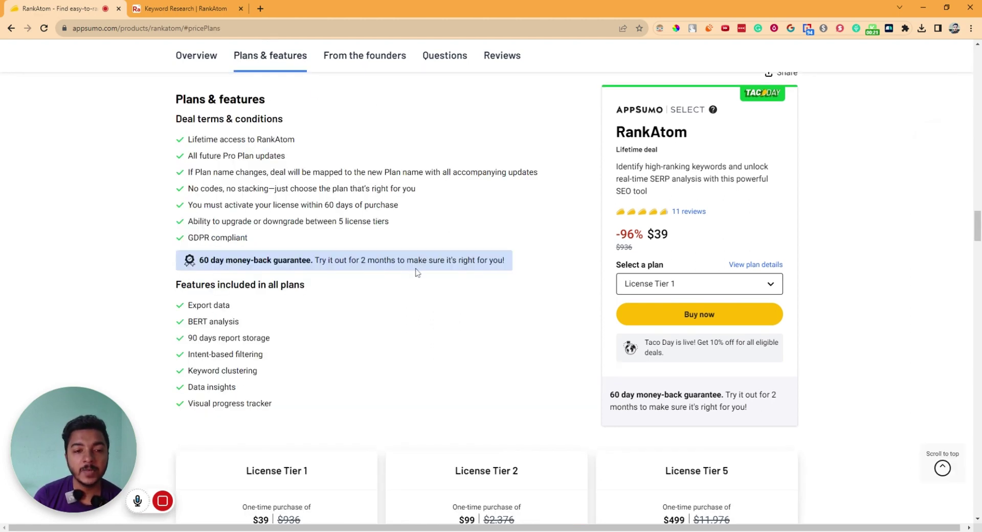
scroll(418, 272, "down", 4)
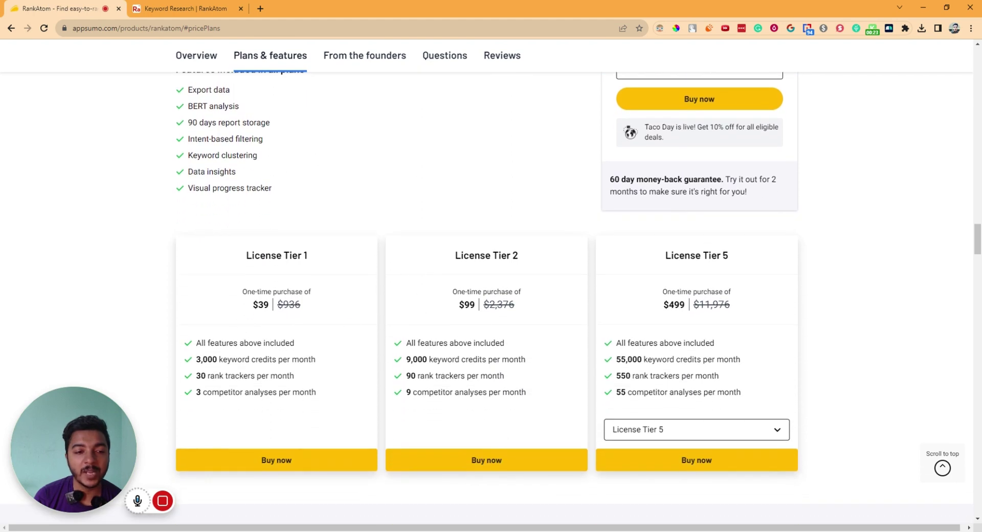
left_click_drag(253, 306, 271, 306)
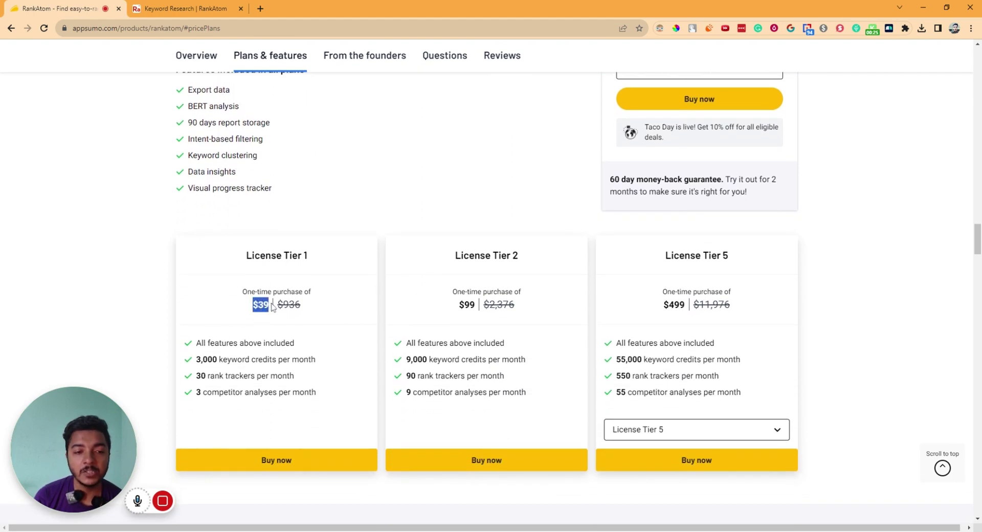
left_click_drag(196, 360, 335, 363)
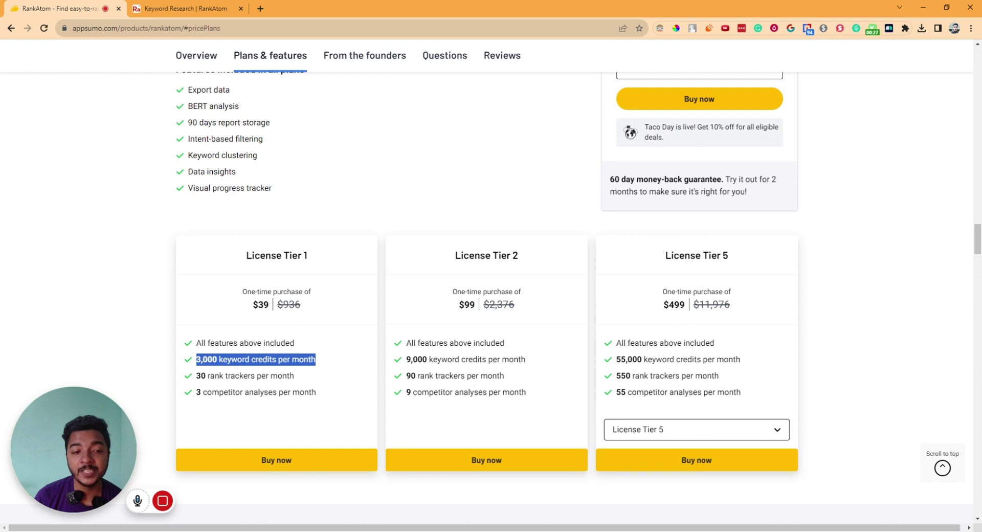
left_click_drag(200, 376, 319, 383)
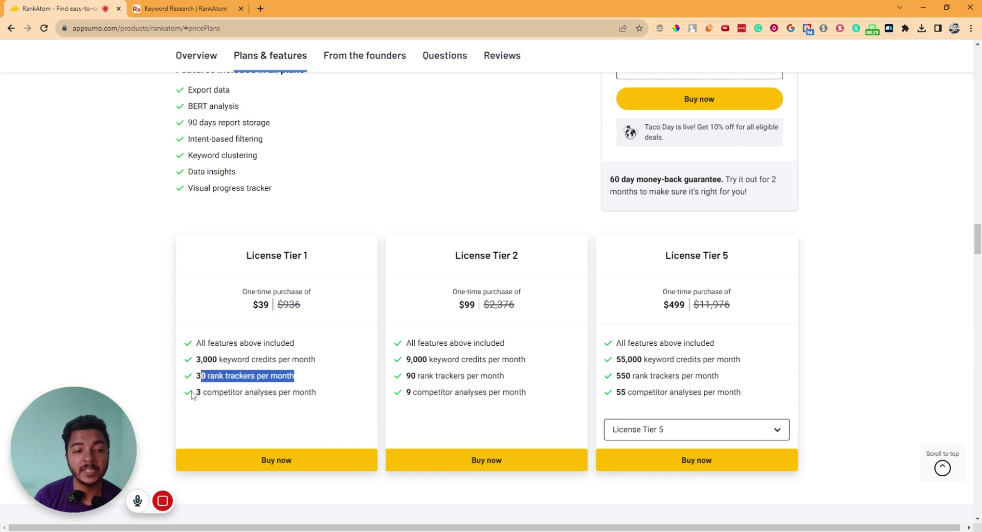
left_click_drag(192, 394, 325, 395)
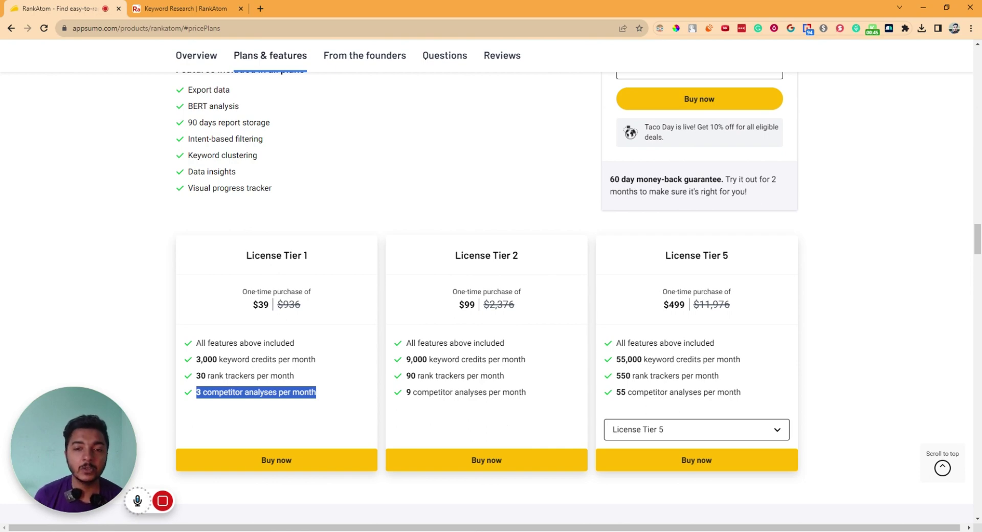
left_click(842, 379)
scroll(836, 321, "up", 3)
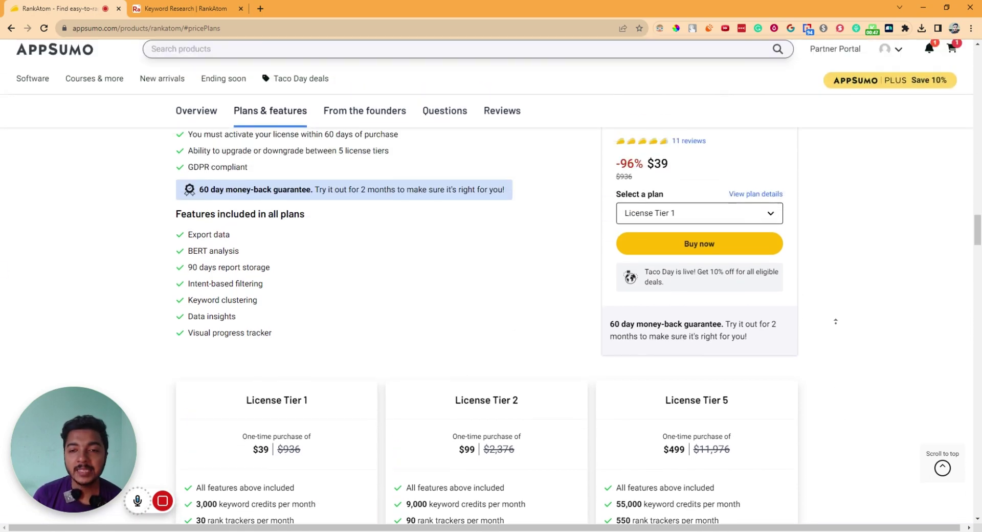
- Read the RankAtom reviews, highlighting the BERT Analysis review title, then switch to the RankAtom dashboard
scroll(836, 321, "up", 2)
left_click(691, 224)
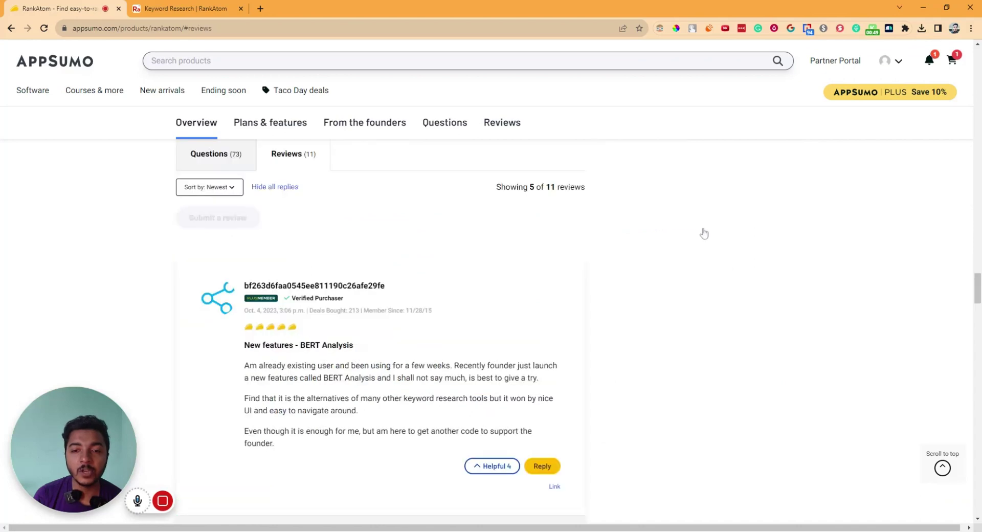
middle_click(627, 273)
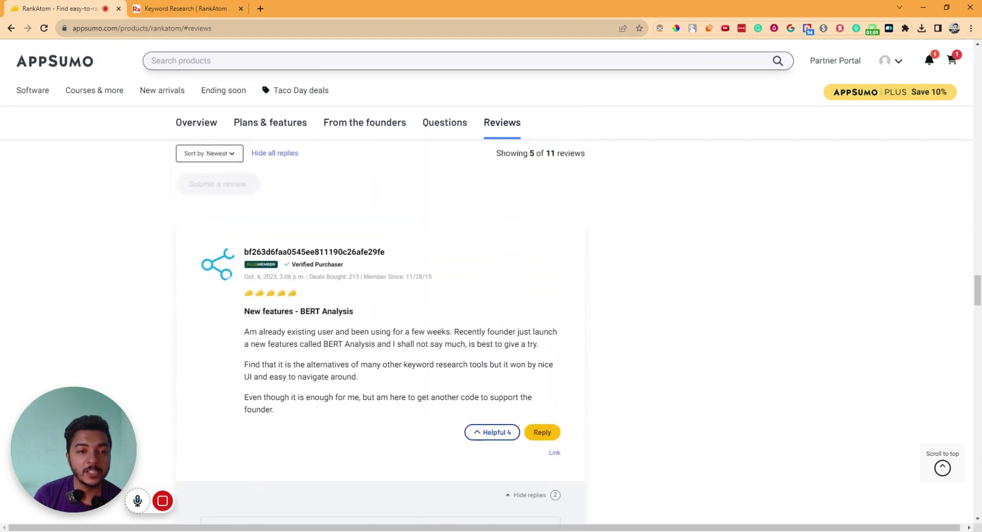
left_click_drag(261, 383, 384, 384)
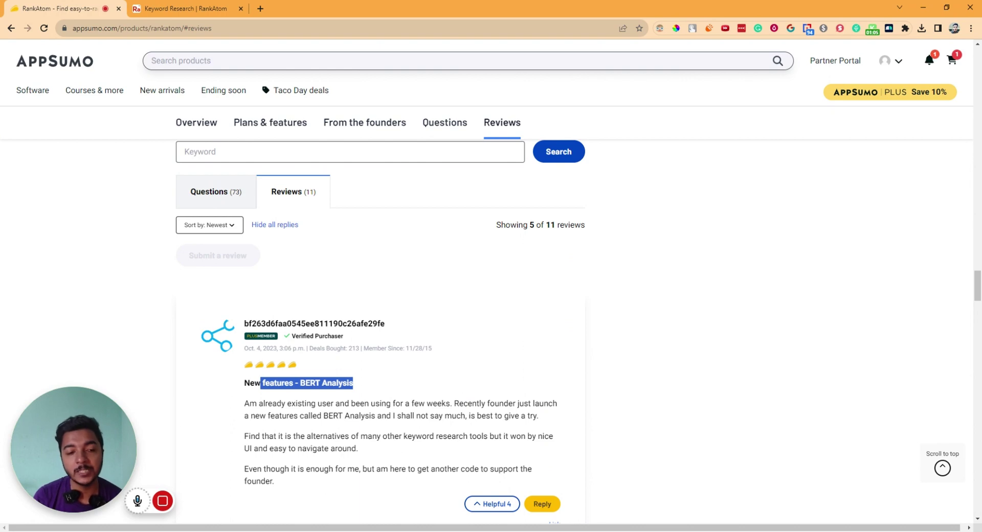
middle_click(623, 418)
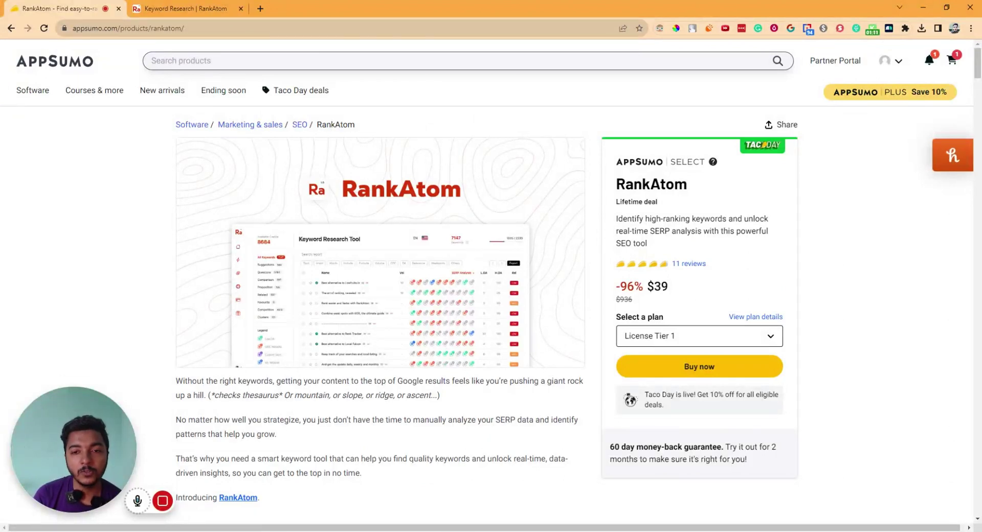
mouse_move(163, 502)
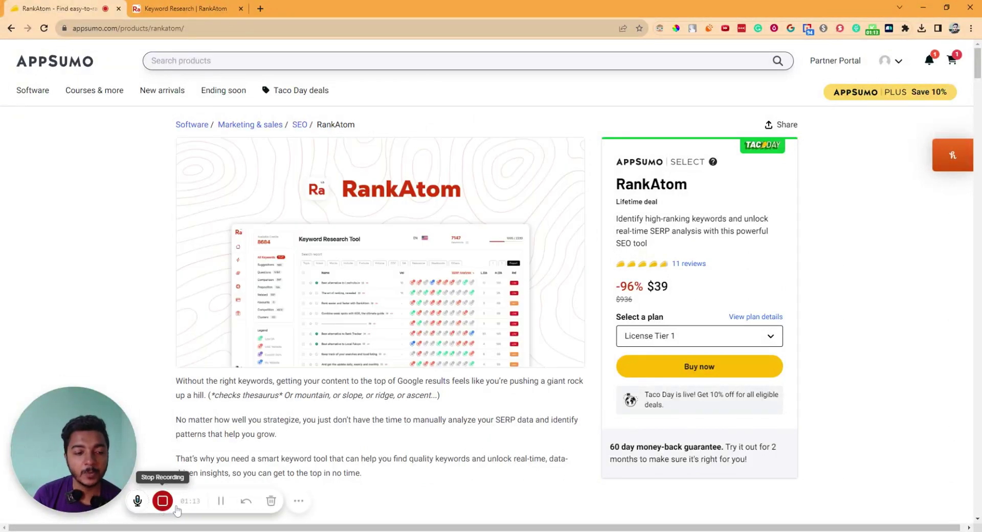
left_click(221, 501)
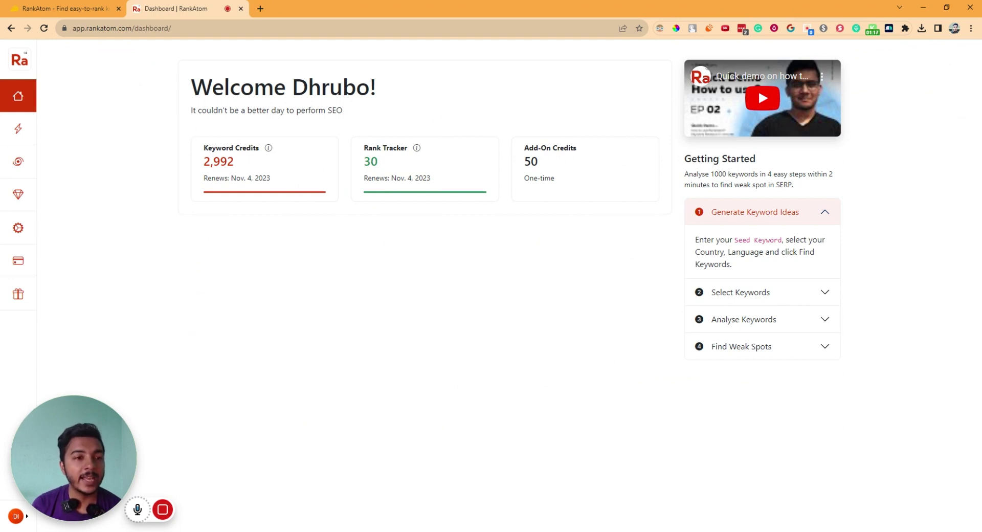
- Highlight the dashboard's Keyword Credits and Rank Tracker headings, then go to the Keyword Research page
left_click_drag(204, 148, 261, 148)
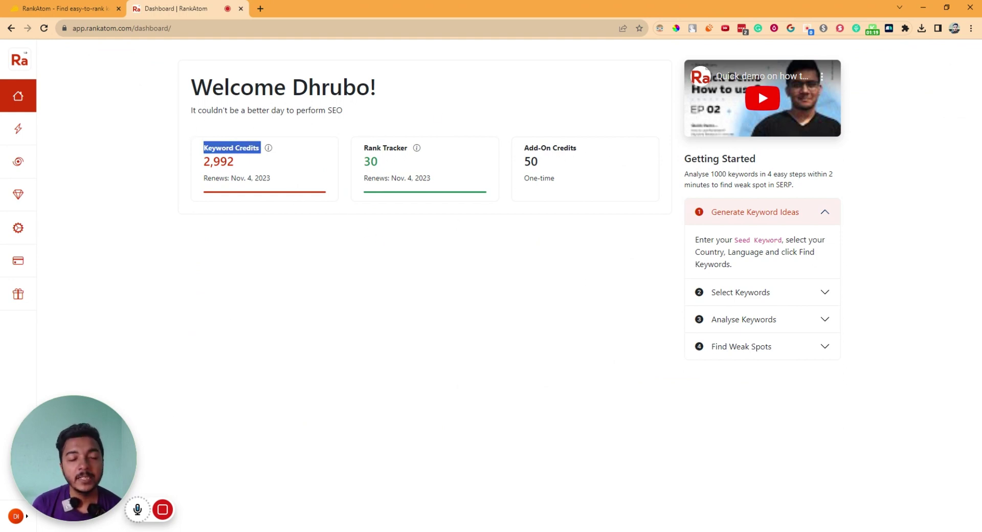
left_click_drag(364, 148, 409, 148)
left_click(522, 152)
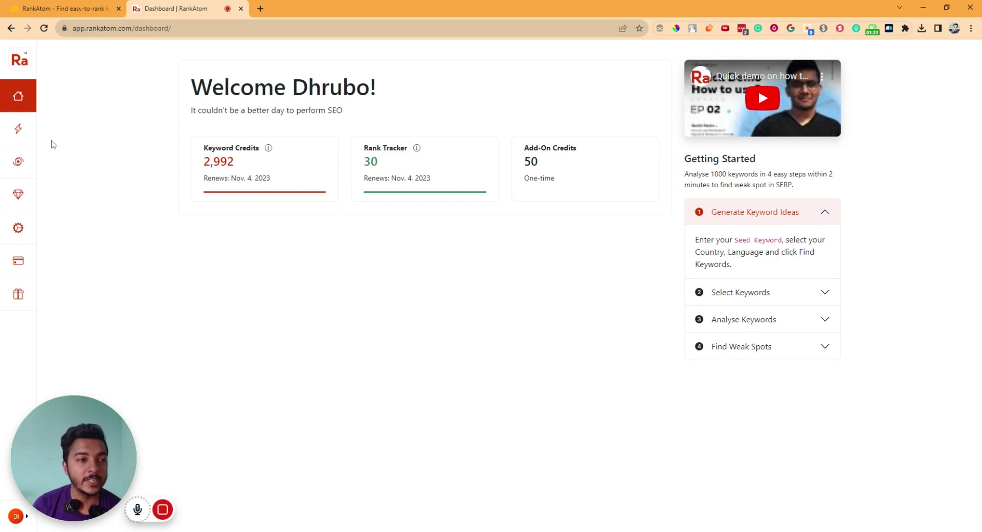
left_click(27, 134)
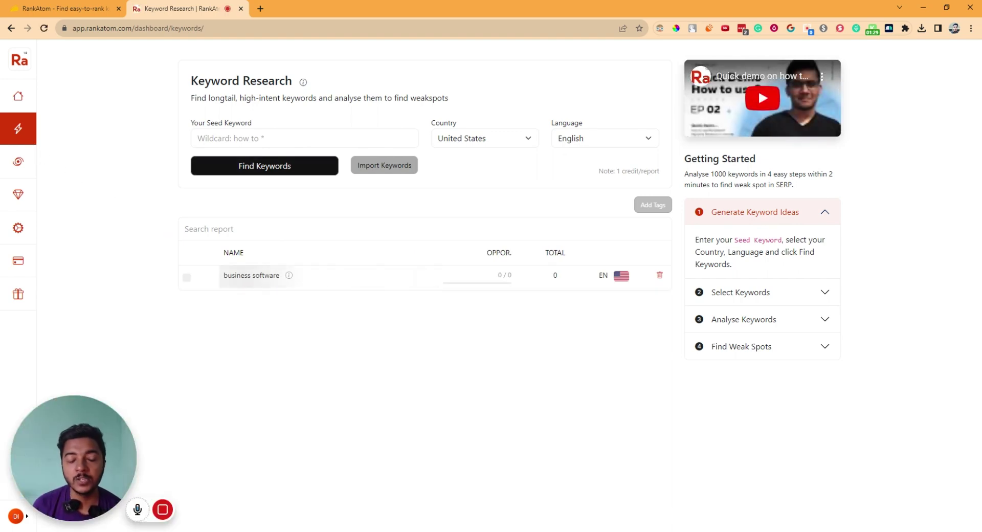
- Submit a keyword search for seed keyword 'vpn' targeting United States and English
left_click(205, 138)
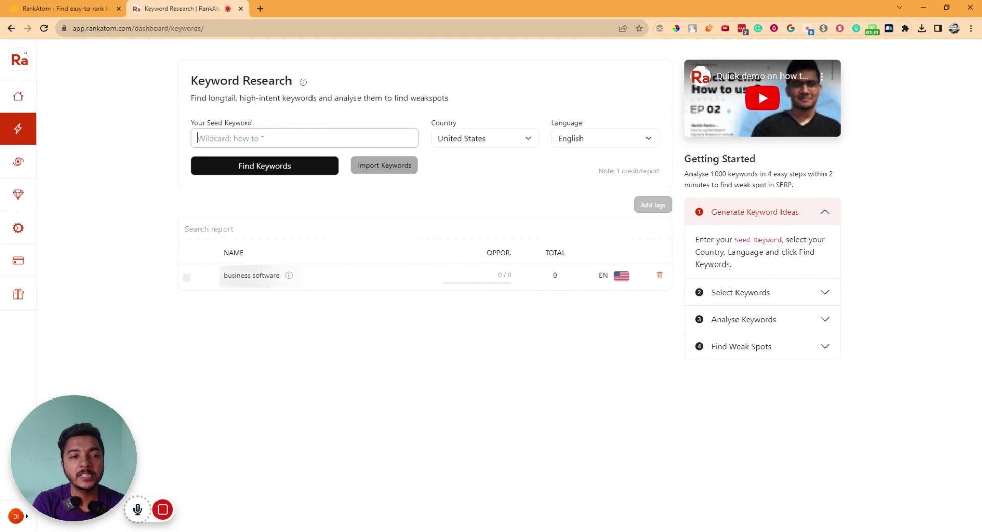
type("vpn")
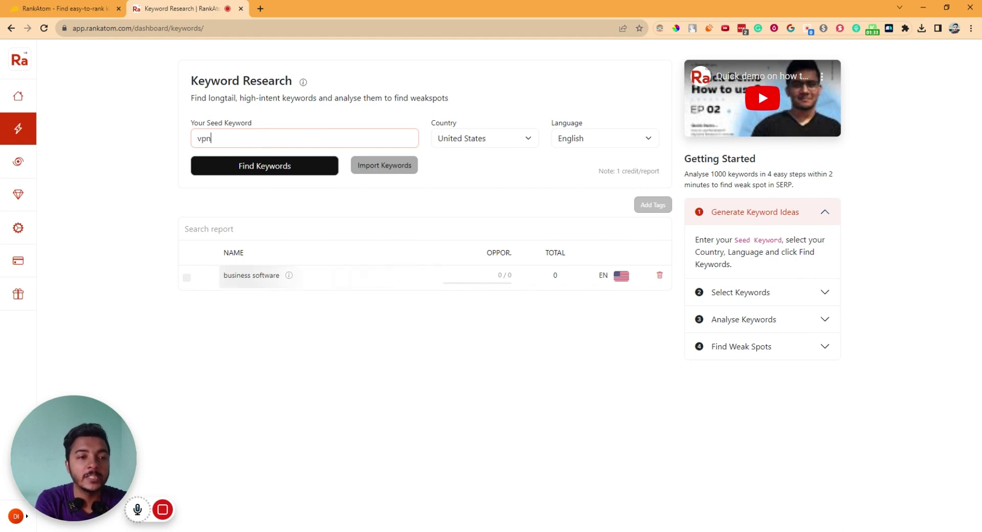
left_click(476, 143)
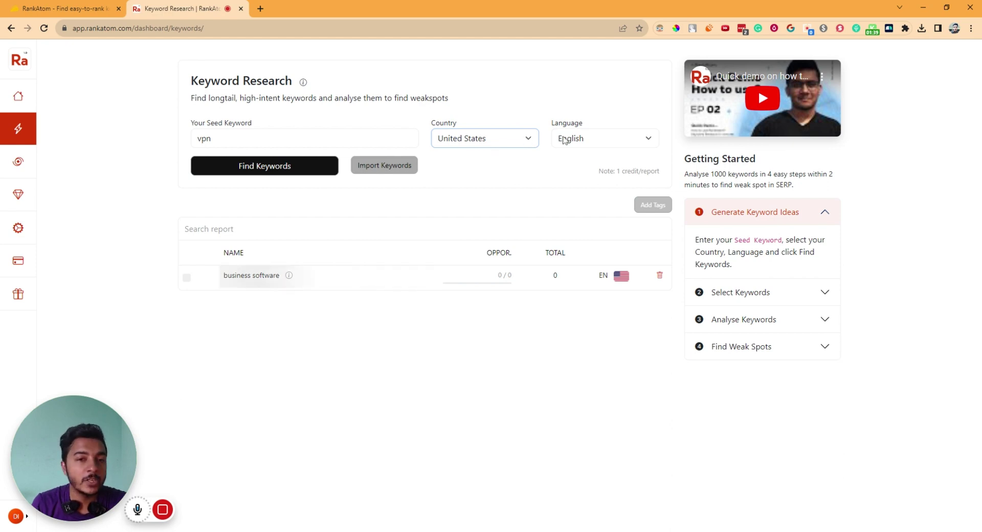
left_click(589, 140)
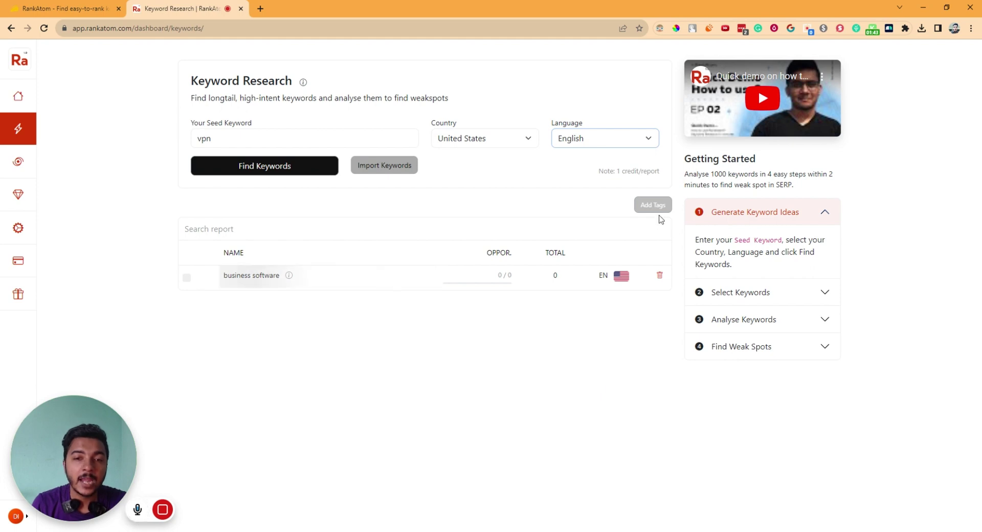
left_click(446, 338)
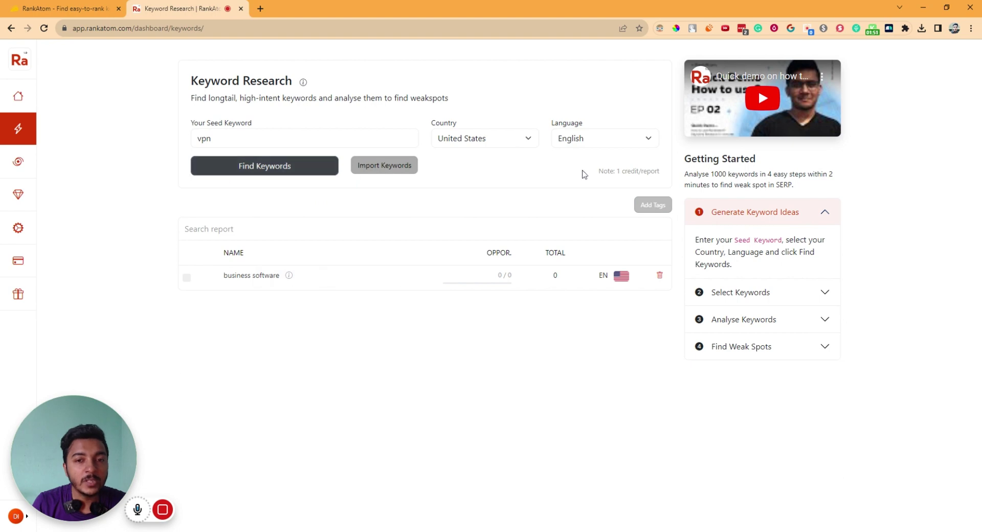
left_click_drag(613, 172, 663, 176)
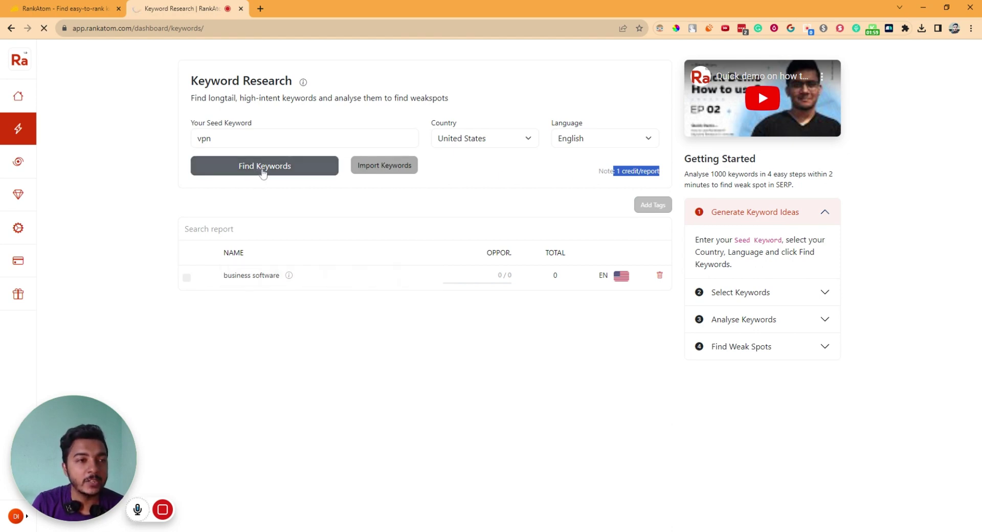
left_click(263, 169)
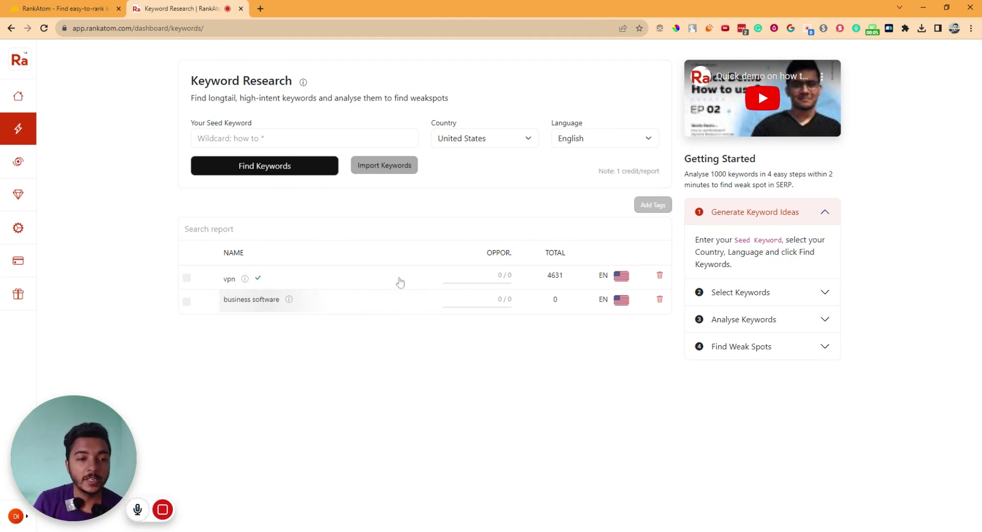
- Highlight the one-credit-per-report note and open the vpn report with 4631 keywords
triple_click(629, 171)
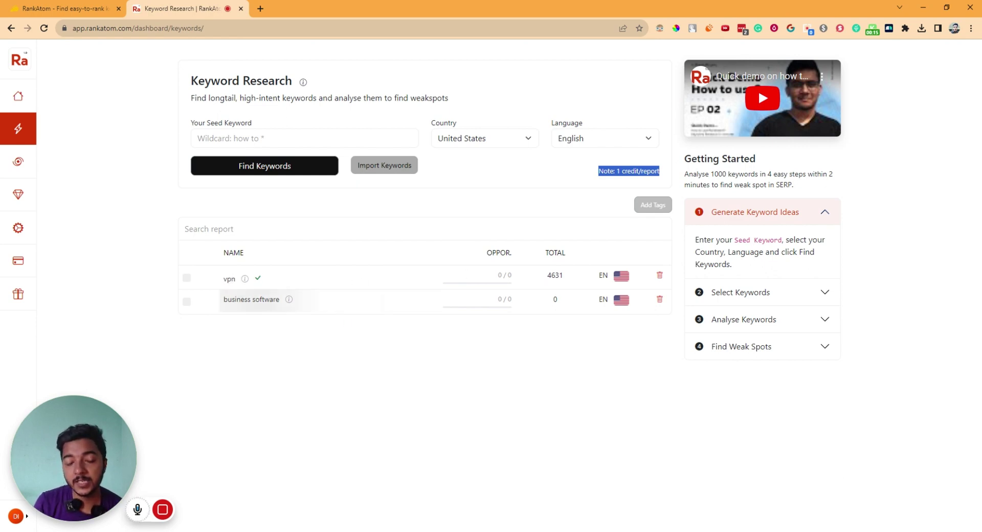
left_click(231, 282)
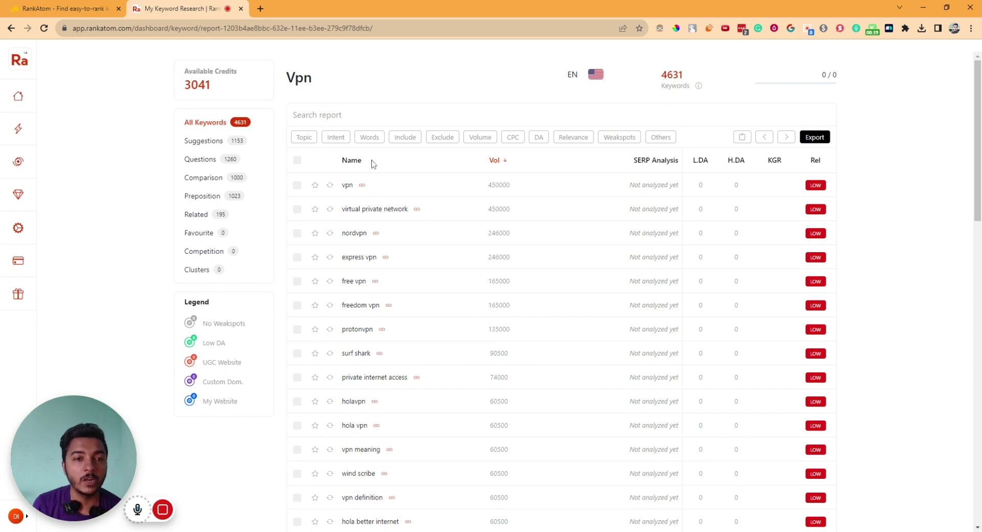
- Set a minimum of 4 words on the Words filter, leaving 2251 keywords, and scroll the results
left_click(368, 138)
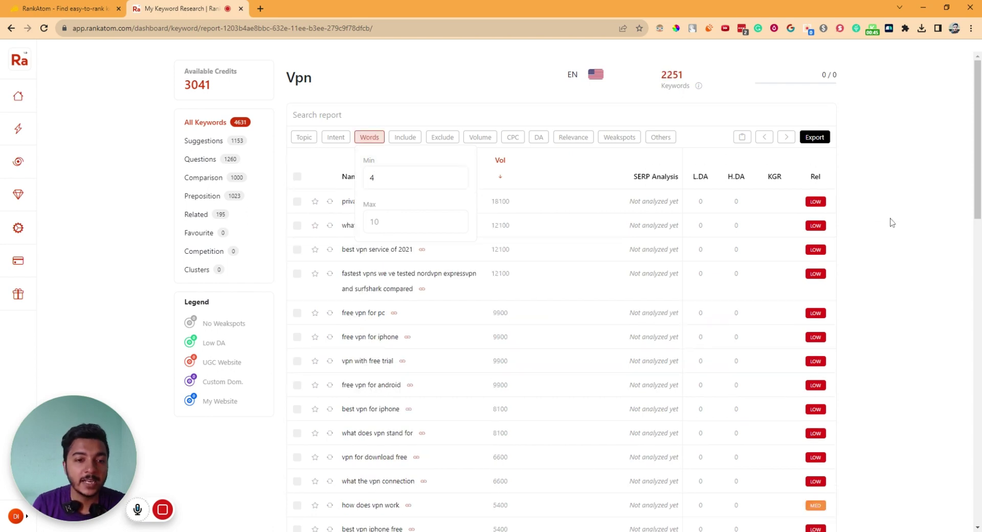
left_click(377, 141)
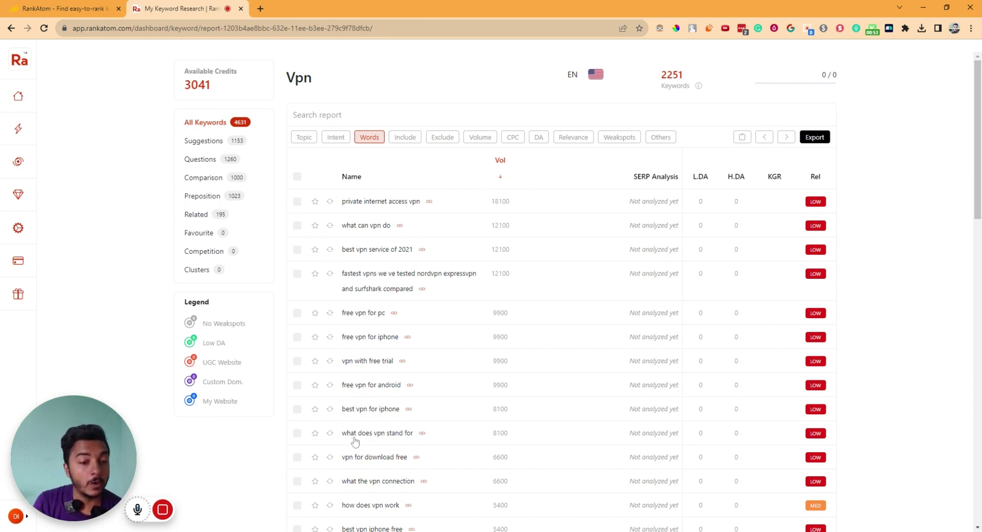
scroll(386, 462, "down", 3)
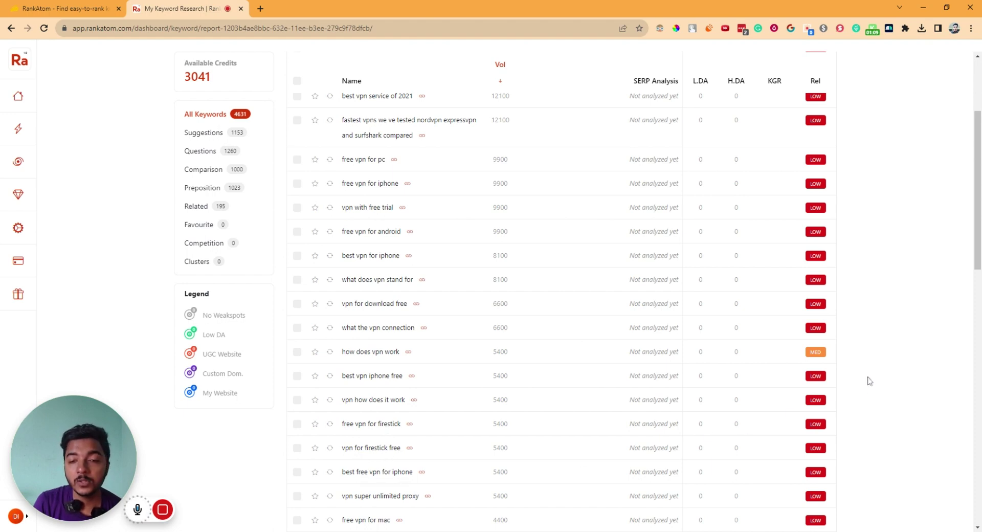
scroll(859, 241, "up", 3)
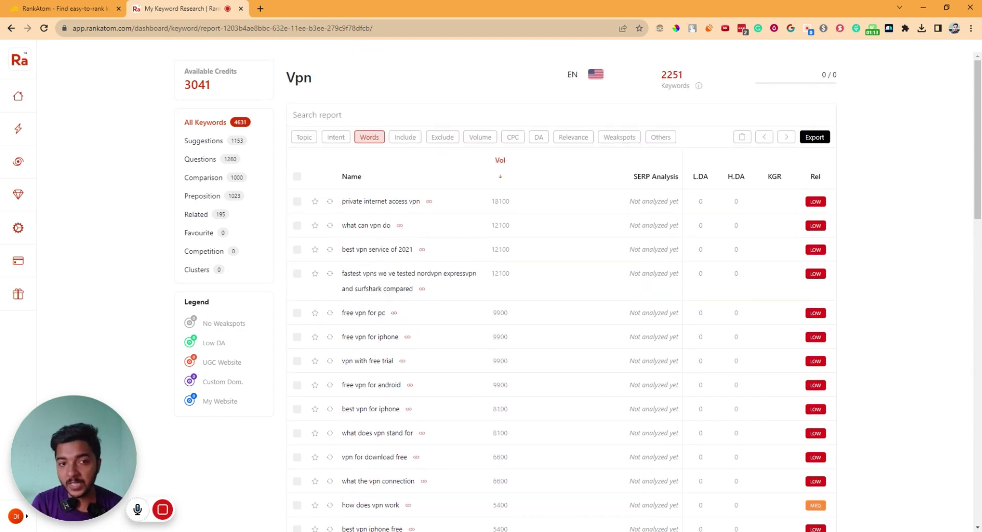
- Cap the Vpn report's search volume at a maximum of 1555
left_click(480, 137)
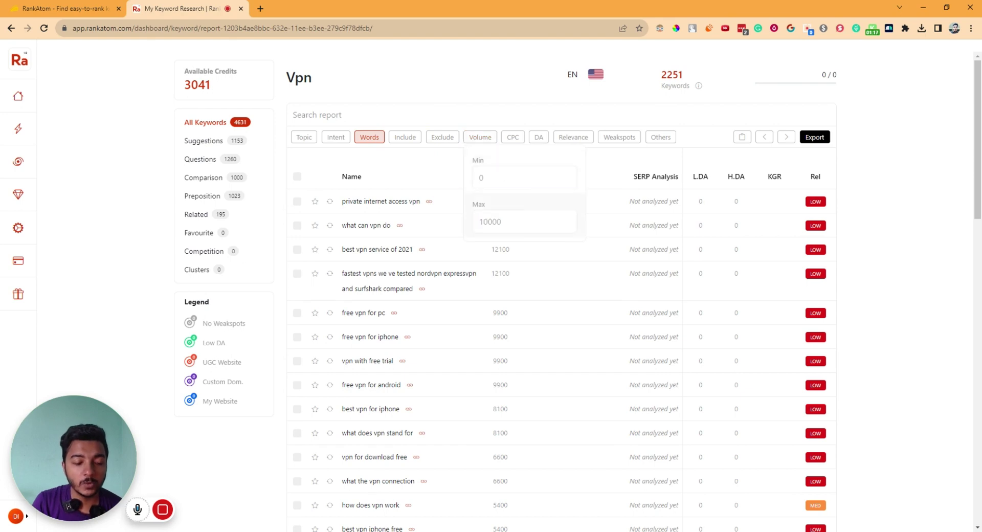
type("1555")
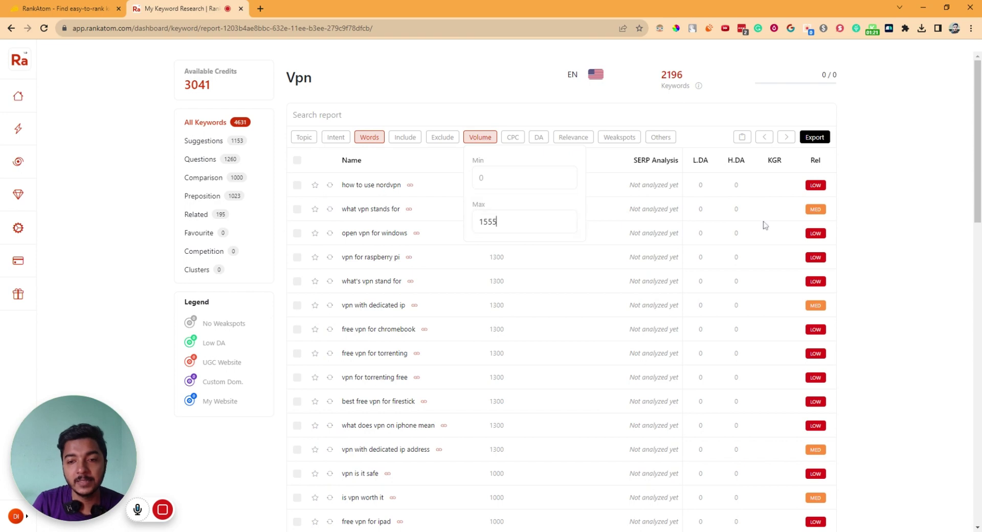
left_click(488, 140)
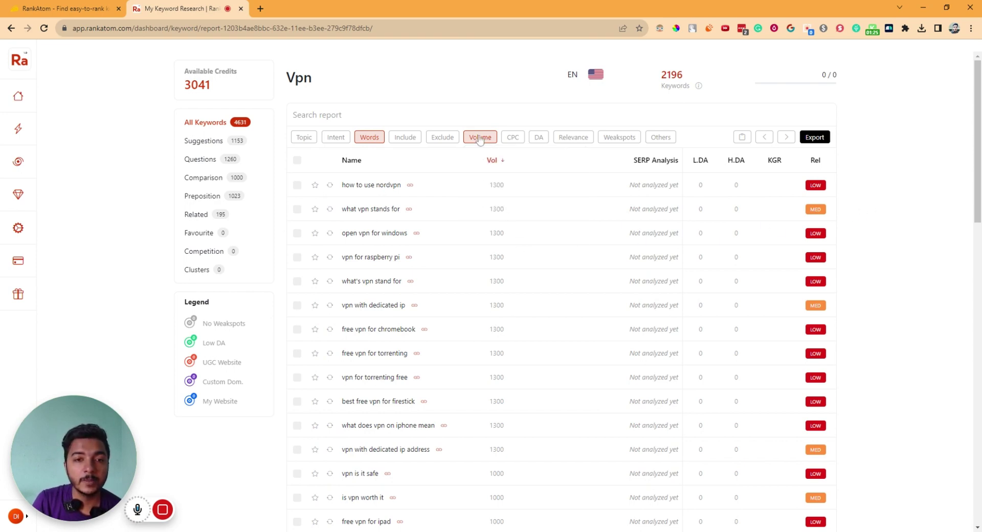
left_click(480, 139)
left_click(469, 139)
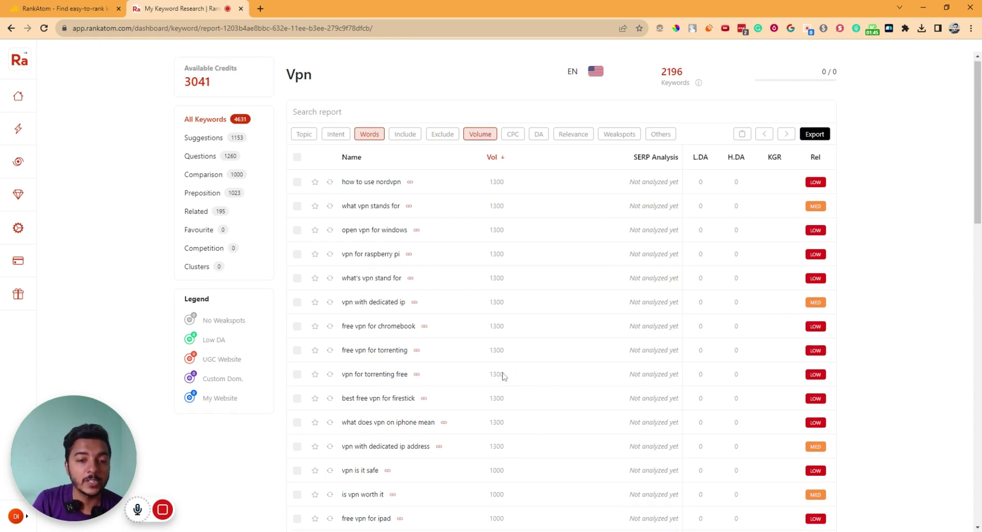
scroll(502, 378, "down", 1)
scroll(503, 377, "up", 1)
- Filter the report to Informational and Commercial intent keywords
left_click(305, 138)
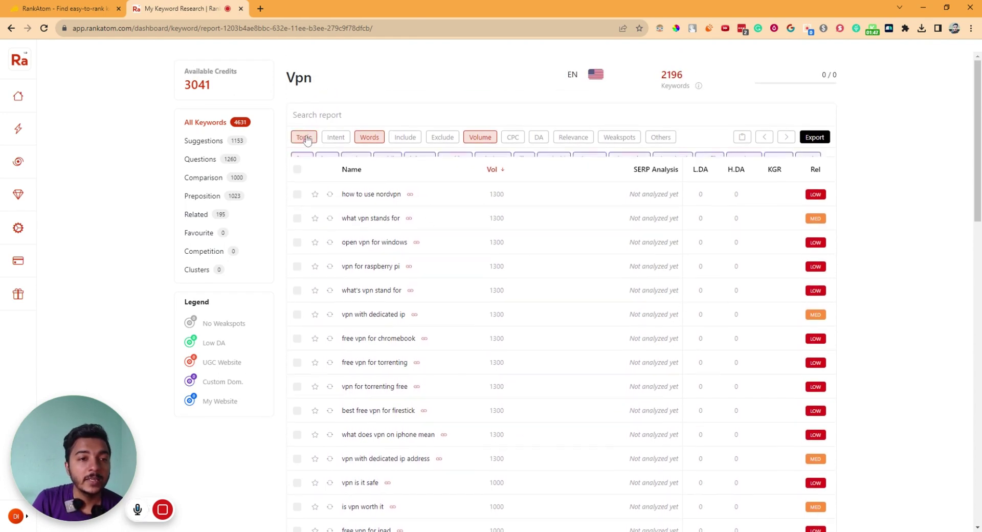
left_click(335, 137)
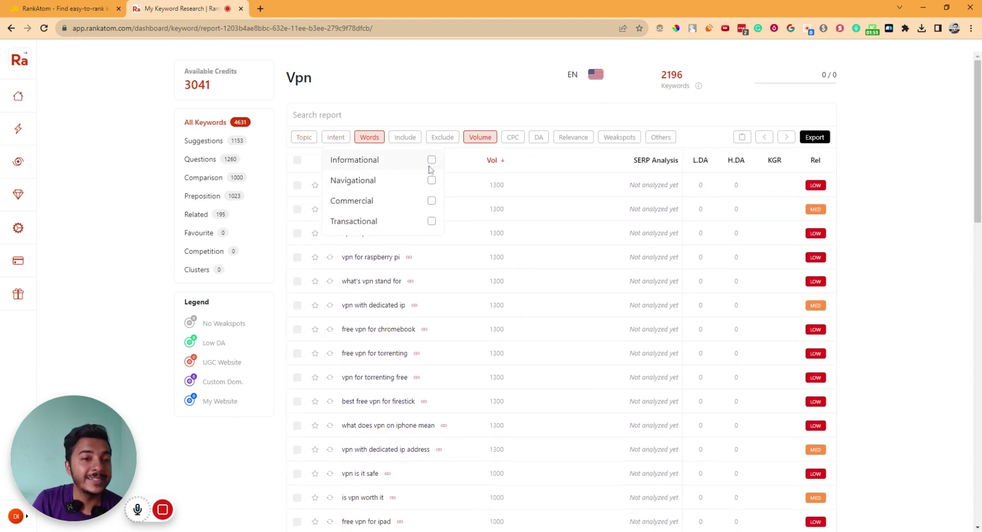
left_click(431, 160)
left_click(432, 201)
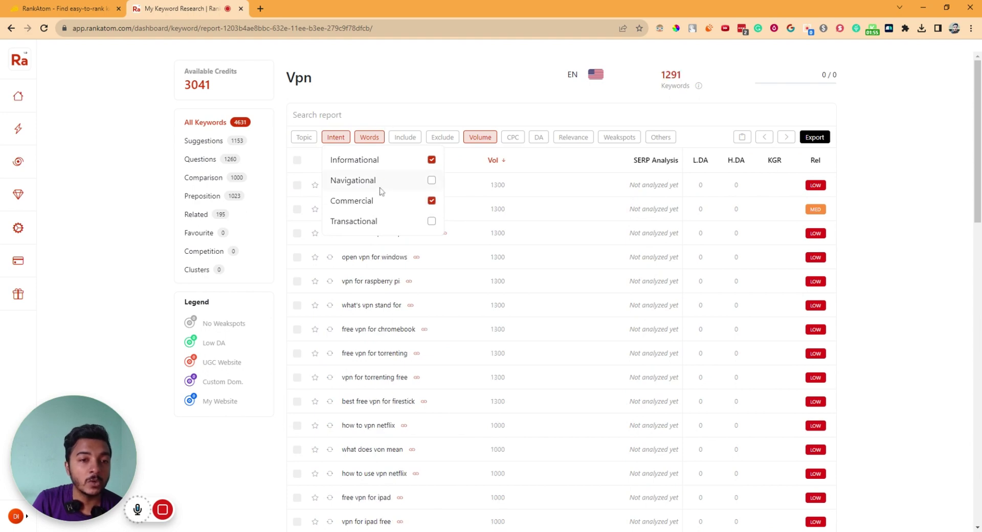
left_click(336, 139)
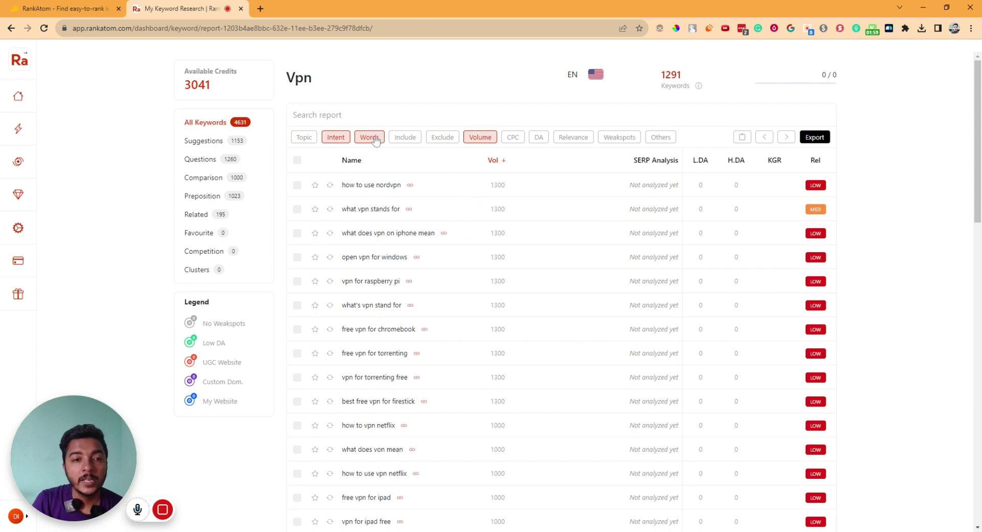
left_click(340, 139)
left_click(340, 139)
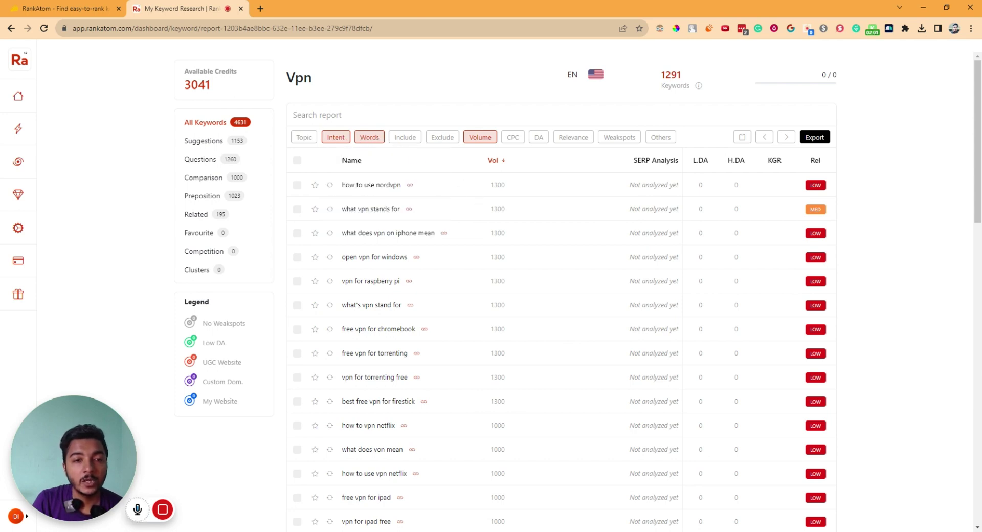
left_click(340, 139)
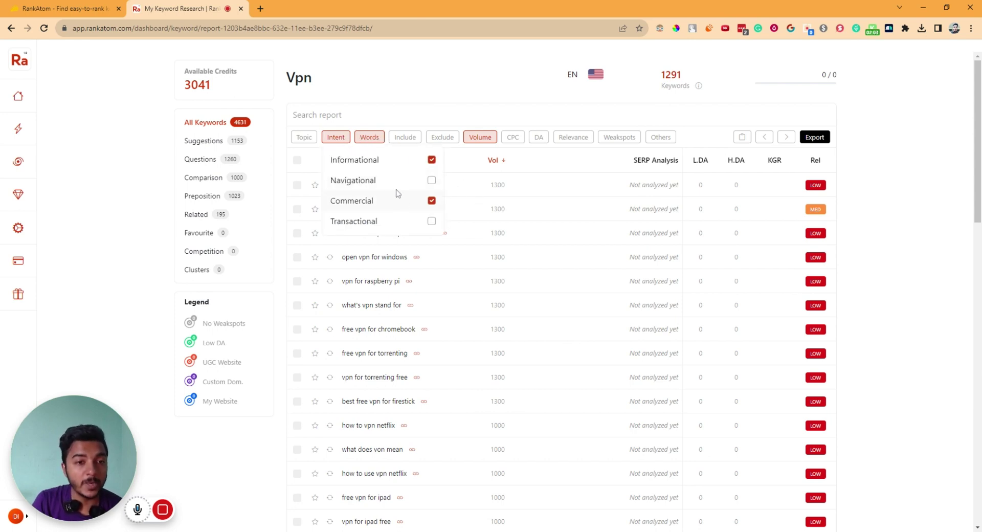
left_click(338, 139)
- Look through the Include, Exclude, Volume, CPC, DA, Relevance and Weakspots filter options
left_click(404, 138)
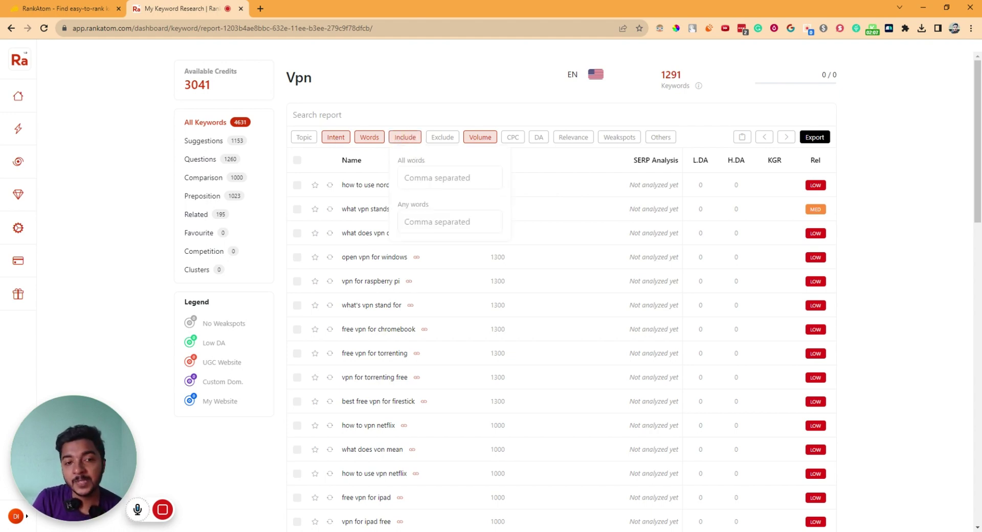
left_click(443, 138)
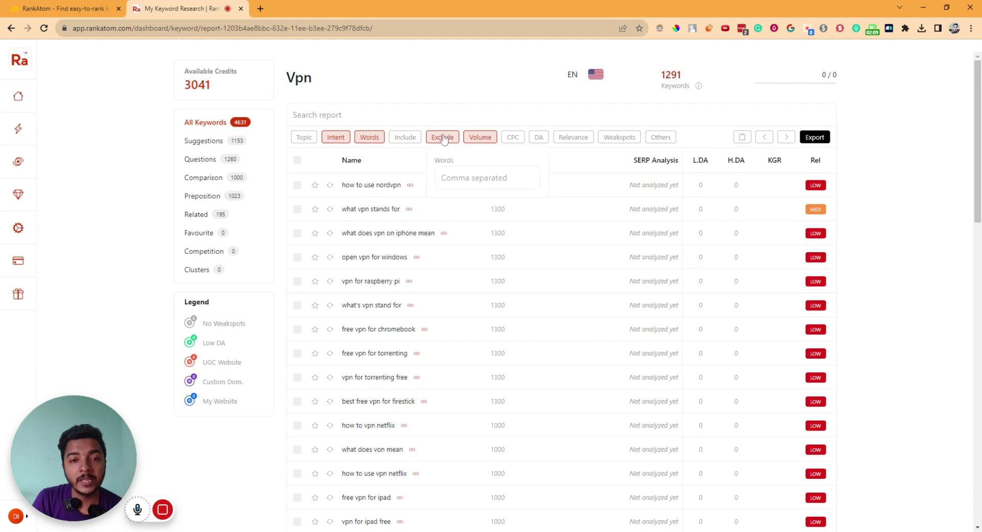
left_click(487, 140)
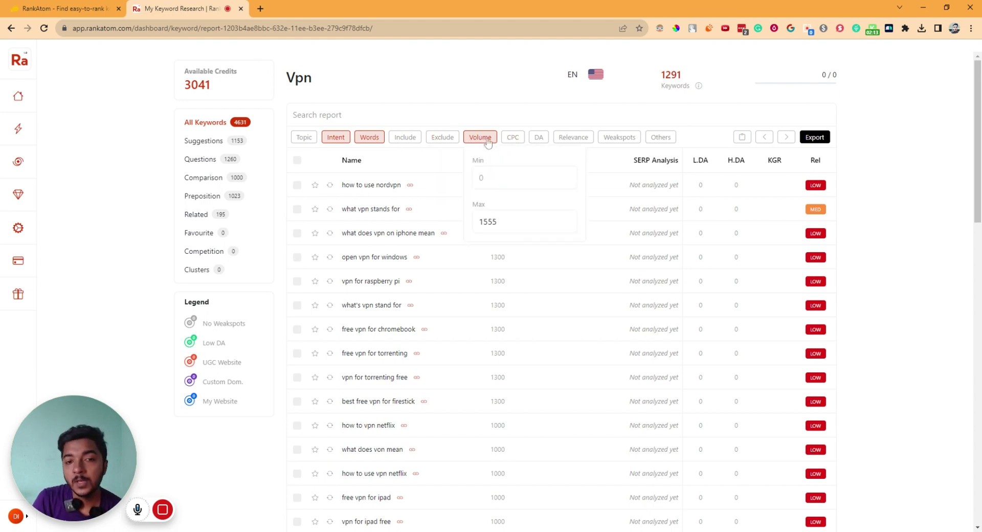
left_click(487, 140)
left_click(515, 139)
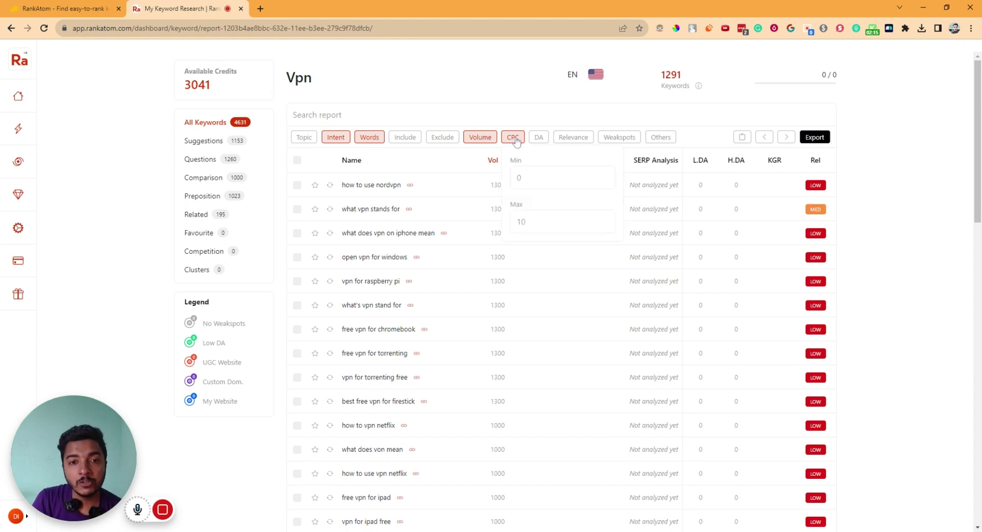
left_click(514, 139)
left_click(537, 137)
left_click(536, 137)
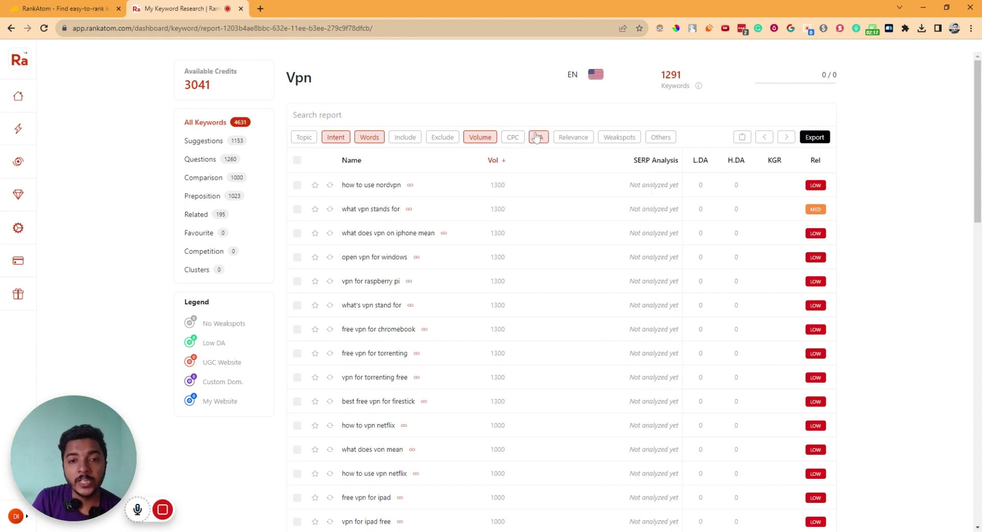
left_click(572, 137)
left_click(572, 137)
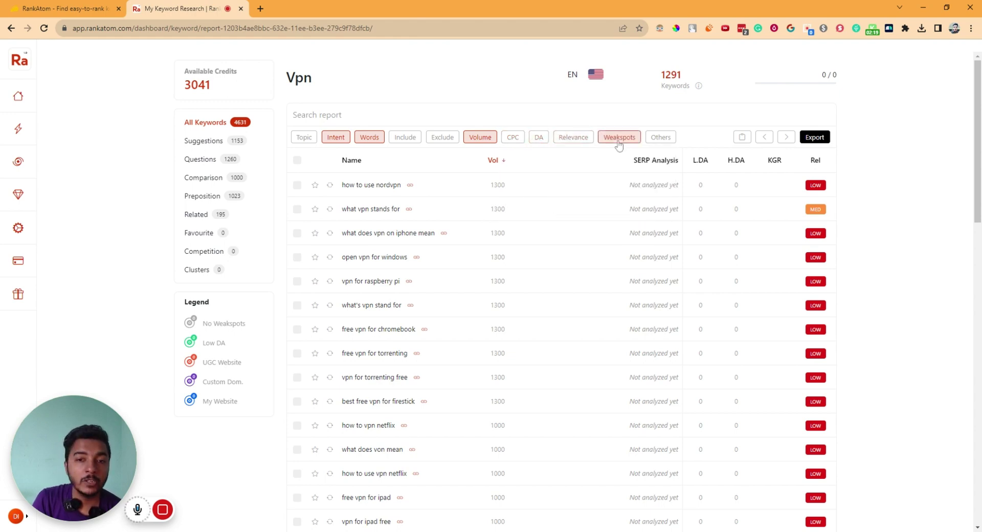
left_click(618, 141)
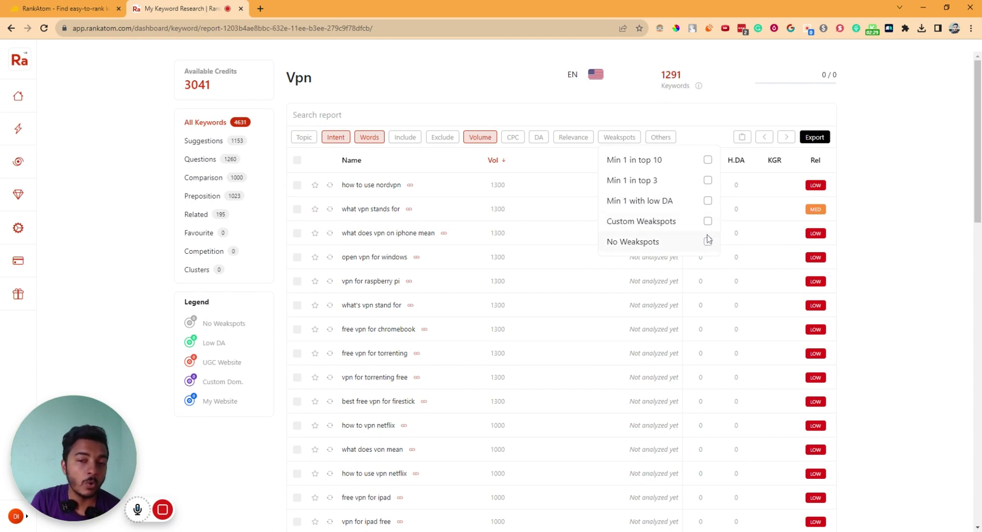
mouse_move(660, 137)
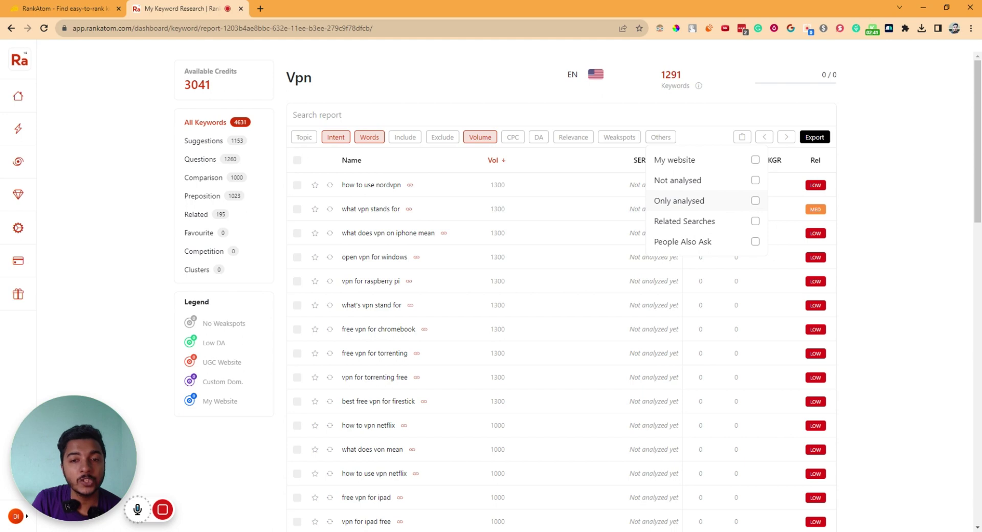
left_click(894, 185)
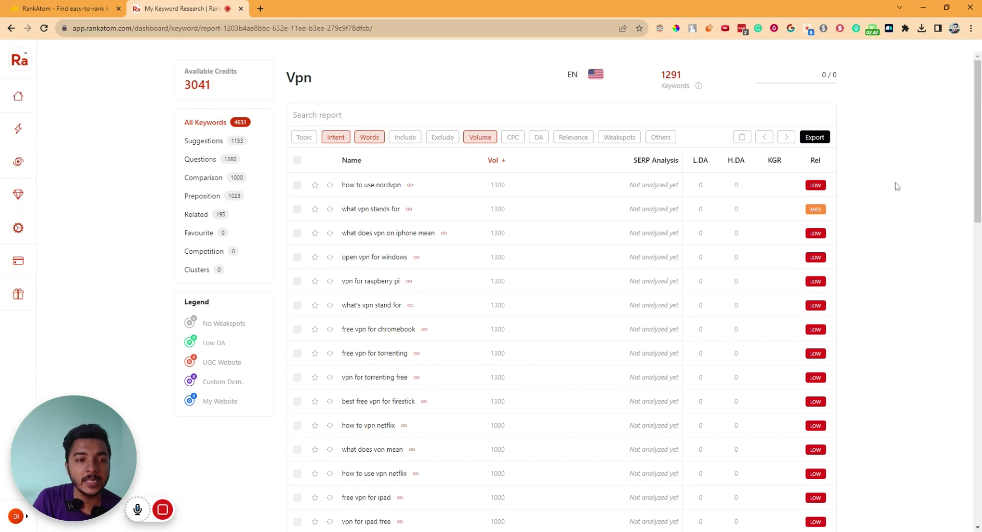
- Browse the Suggestions, Questions, Comparison and Preposition keyword groups, ending on Related
left_click(205, 146)
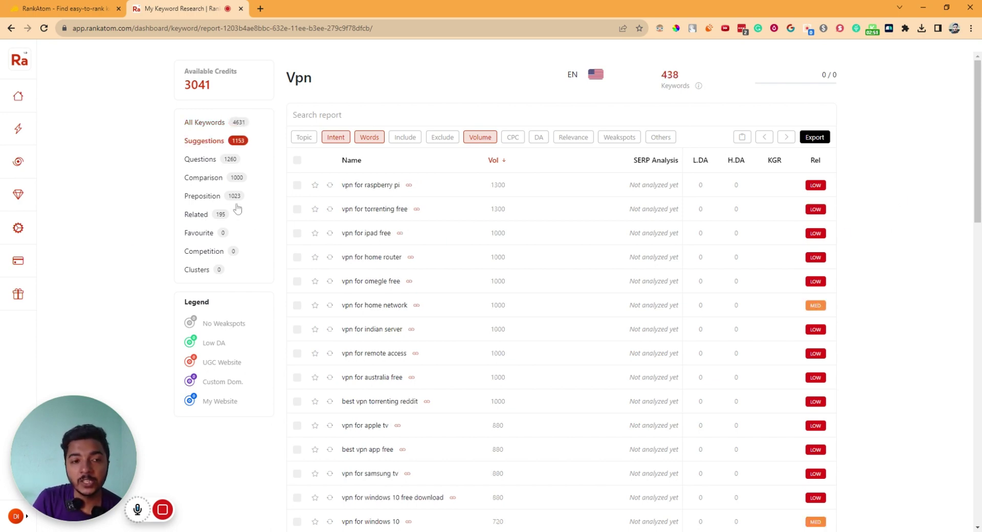
left_click(201, 159)
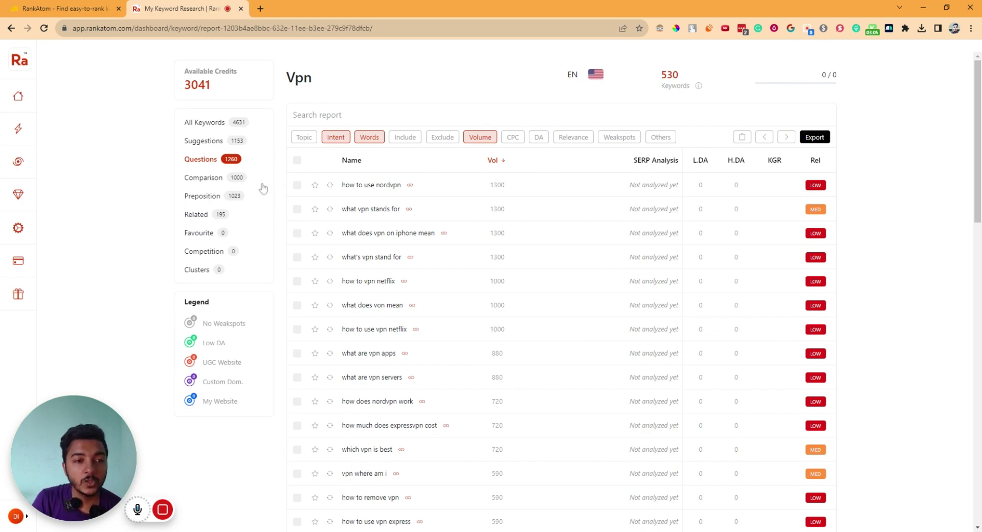
left_click(207, 182)
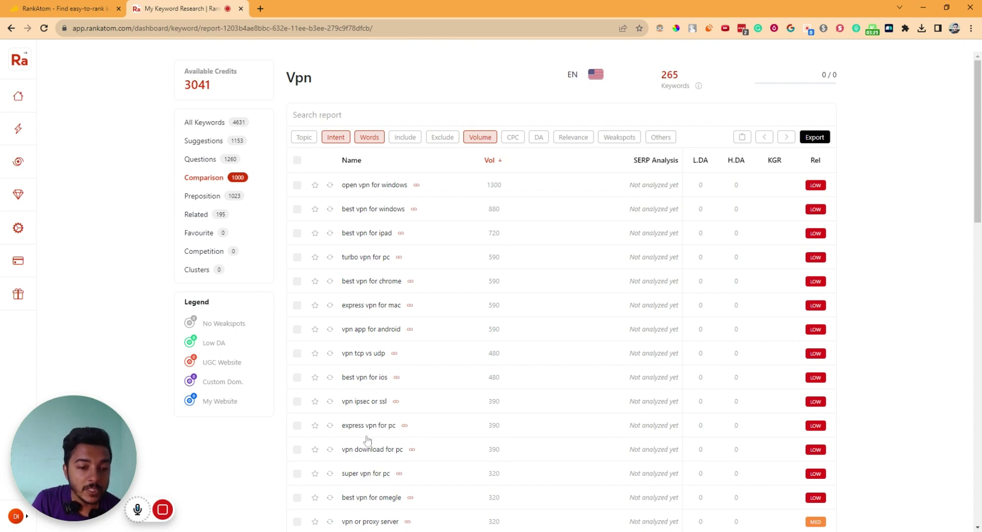
mouse_move(174, 507)
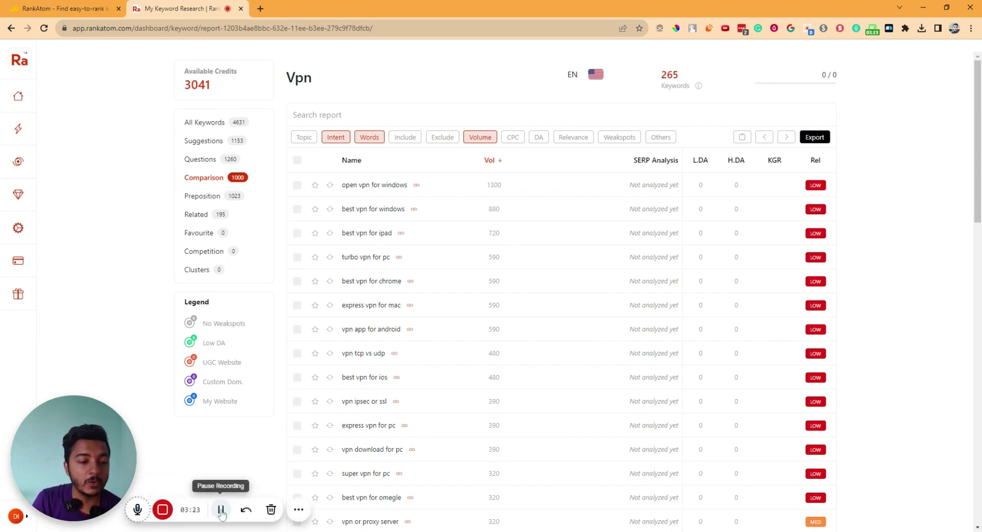
left_click(213, 200)
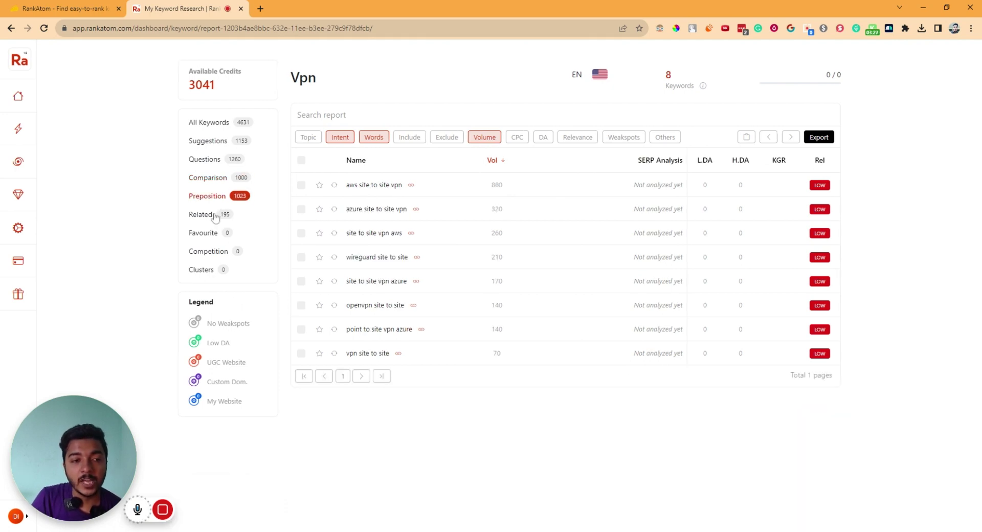
left_click(215, 217)
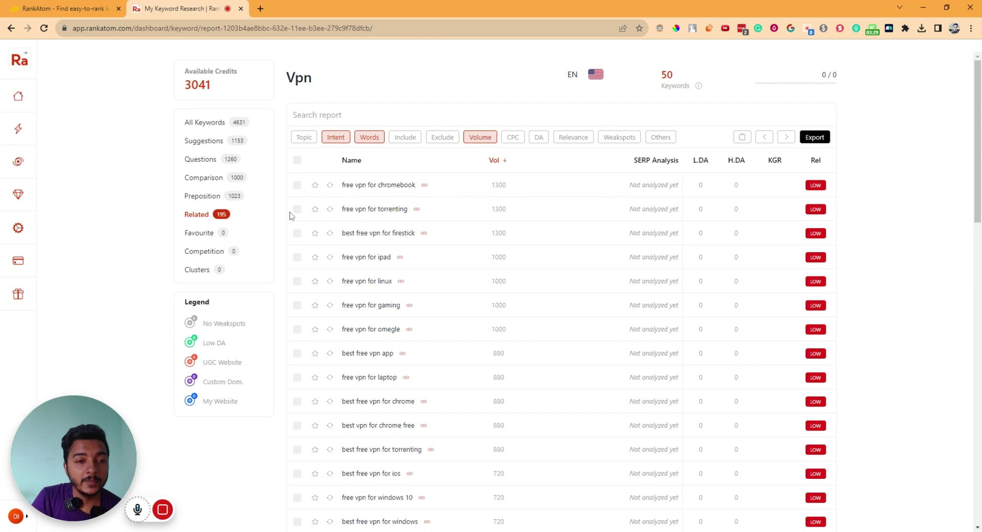
- Favourite free vpn for chromebook, best free vpn for firestick, and free vpn for linux and omegle
left_click(315, 186)
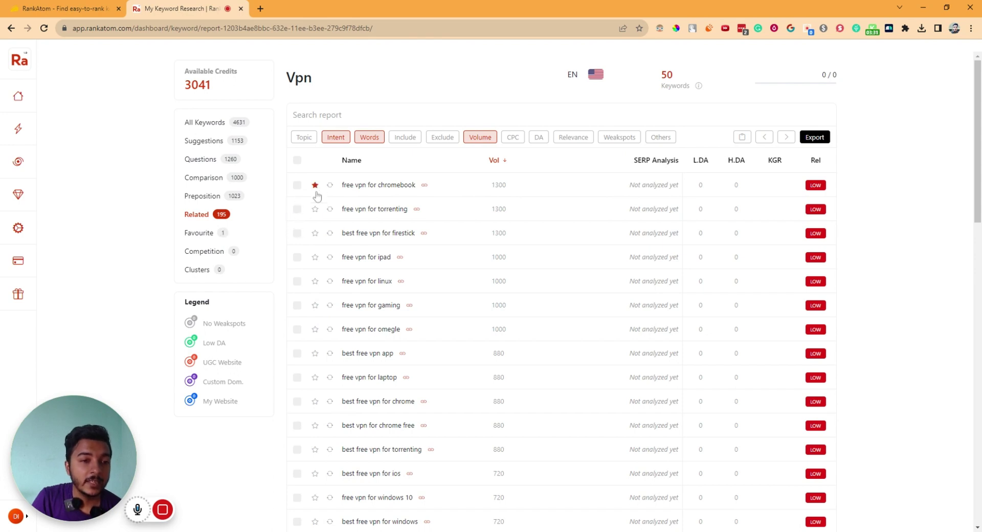
left_click(316, 281)
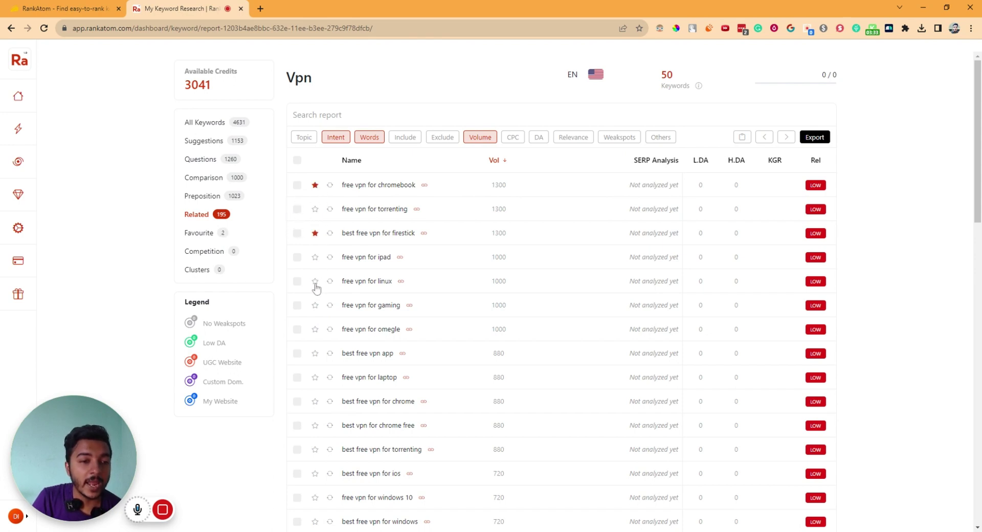
left_click(315, 332)
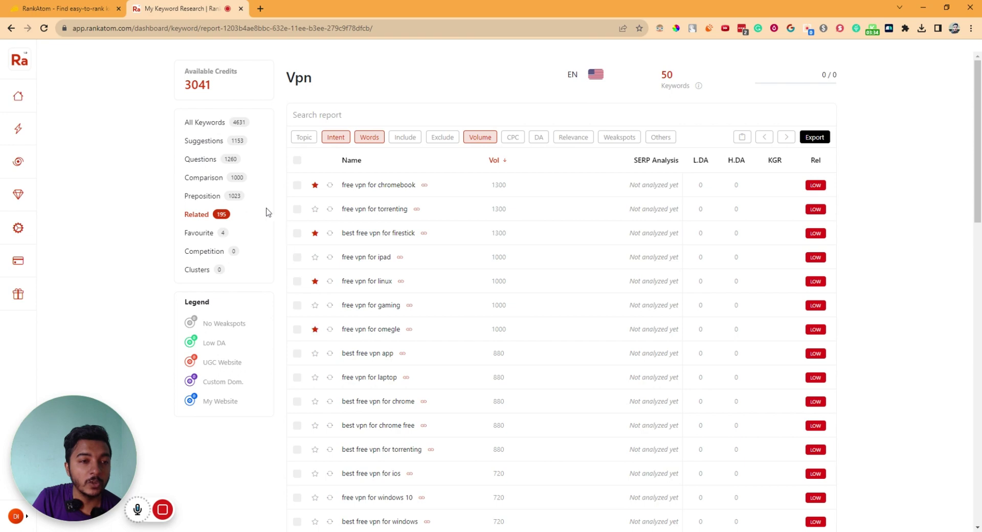
- In All Keywords, favourite how to use nordvpn and open vpn for windows, then review the Favourite list
left_click(209, 124)
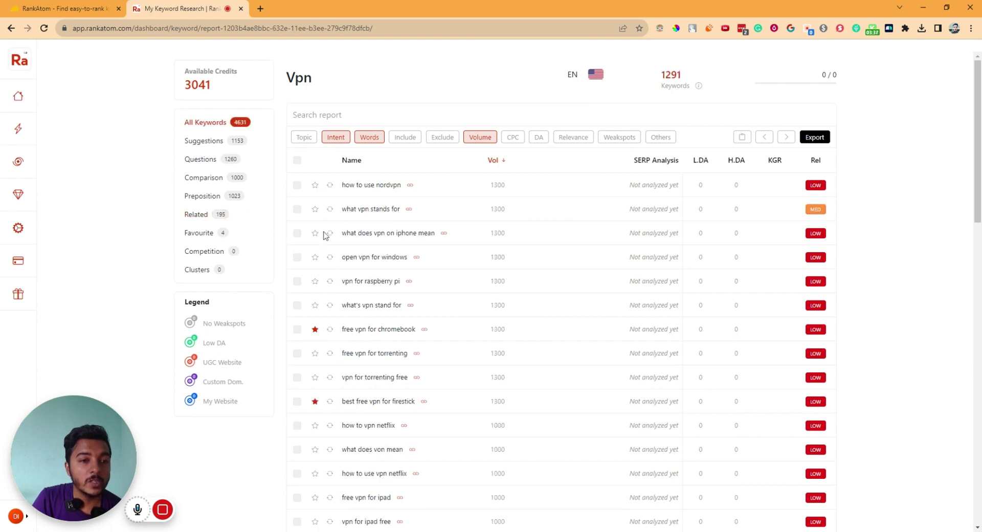
left_click(315, 186)
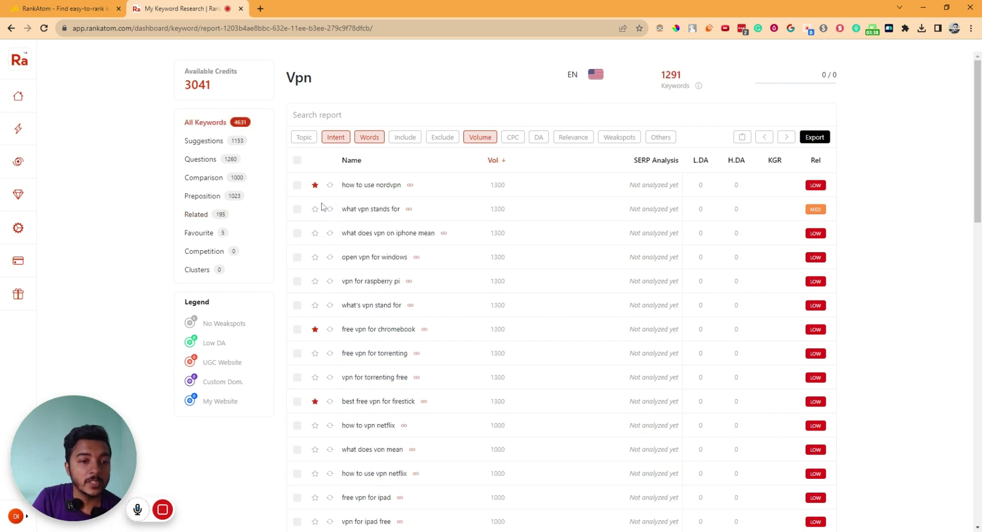
left_click(316, 258)
left_click(221, 236)
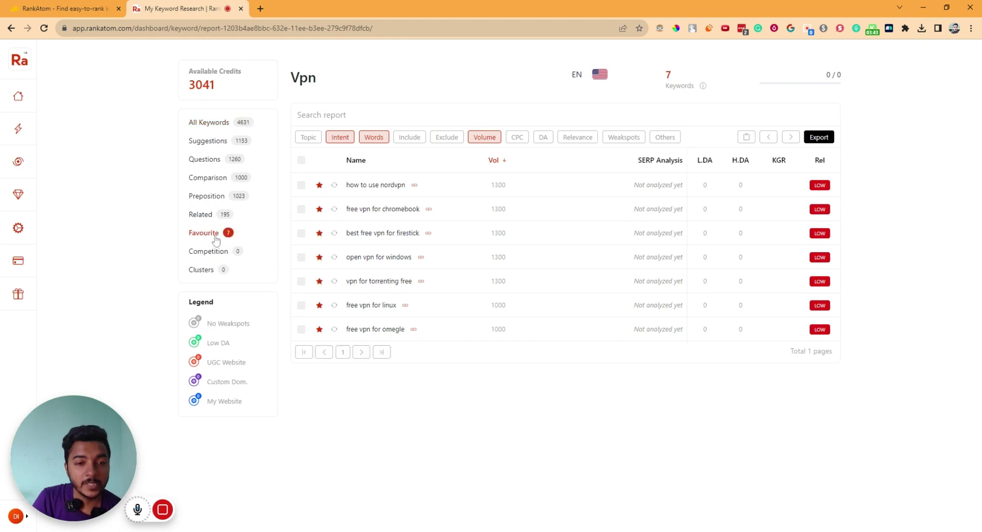
left_click(212, 124)
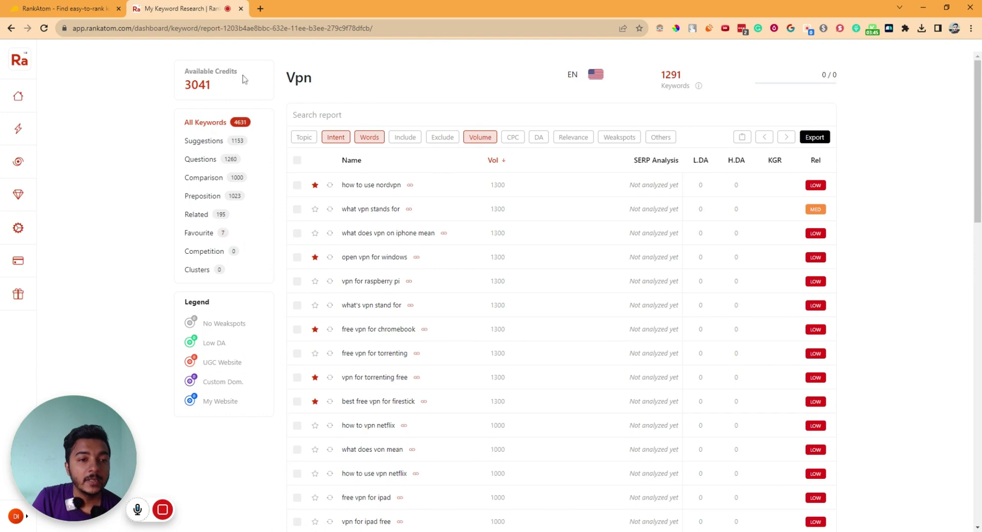
- Select how to use nordvpn, open vpn for windows, how to vpn netflix and others, then run SERP analysis
left_click(297, 186)
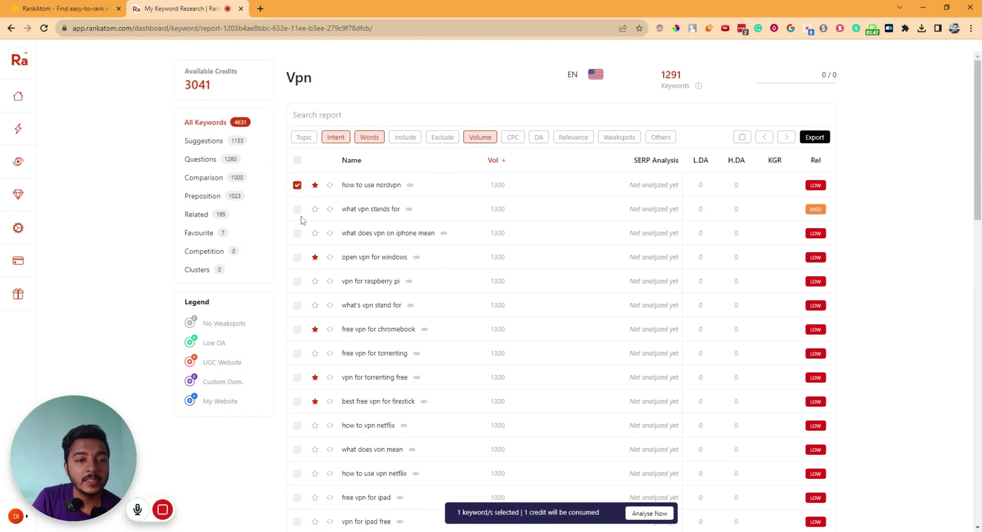
left_click(297, 210)
left_click(297, 257)
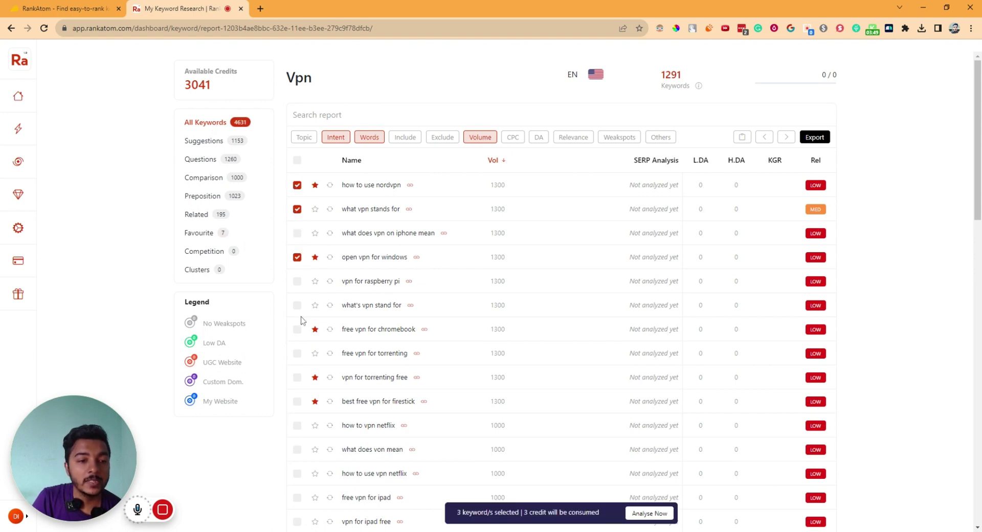
left_click(297, 305)
left_click(297, 377)
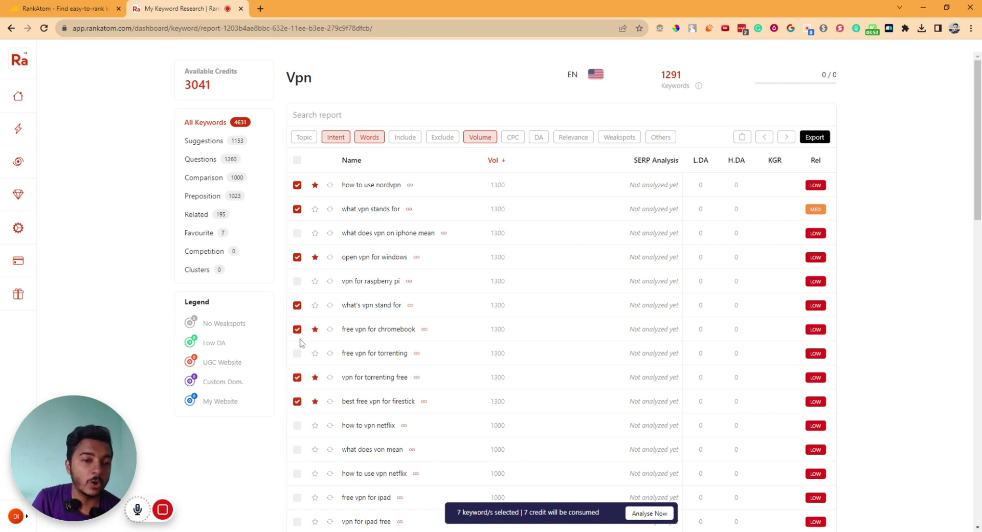
left_click(298, 426)
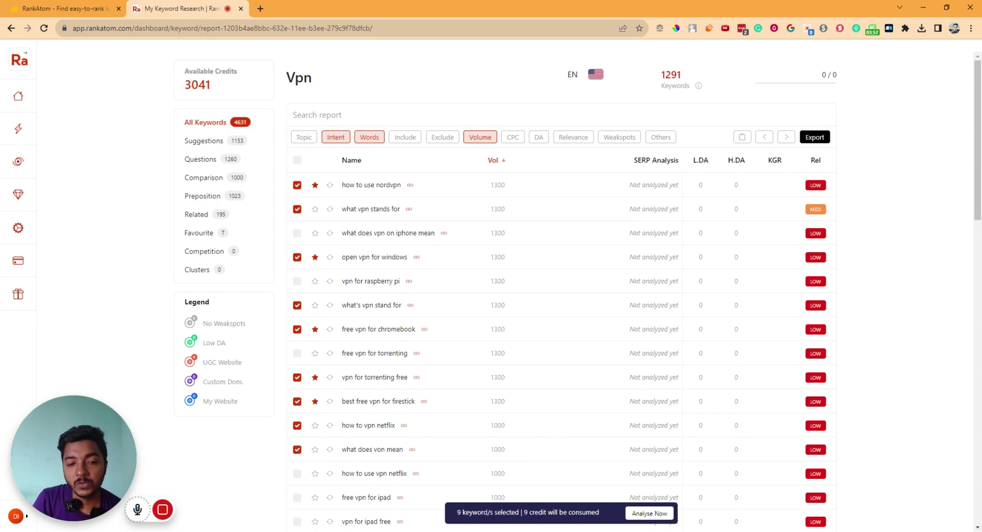
left_click(661, 514)
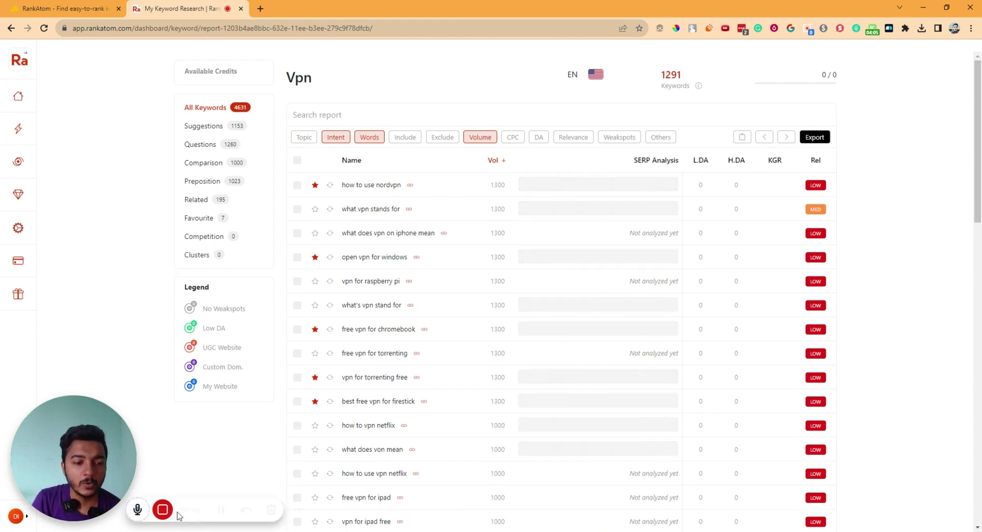
- Read each ranking site's DA in the Vpn report's SERP analysis, e.g. 18–98 for 'what does vpn mean'
mouse_move(223, 511)
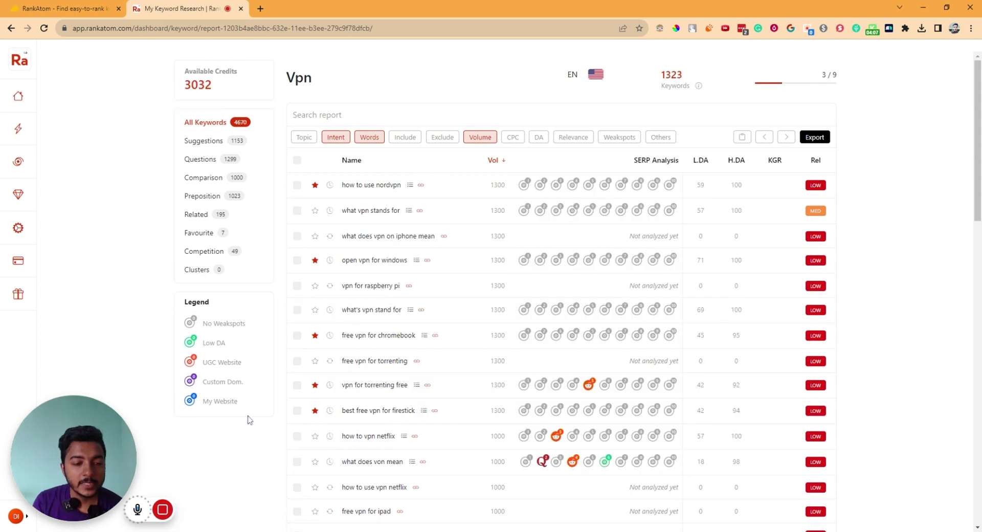
mouse_move(525, 189)
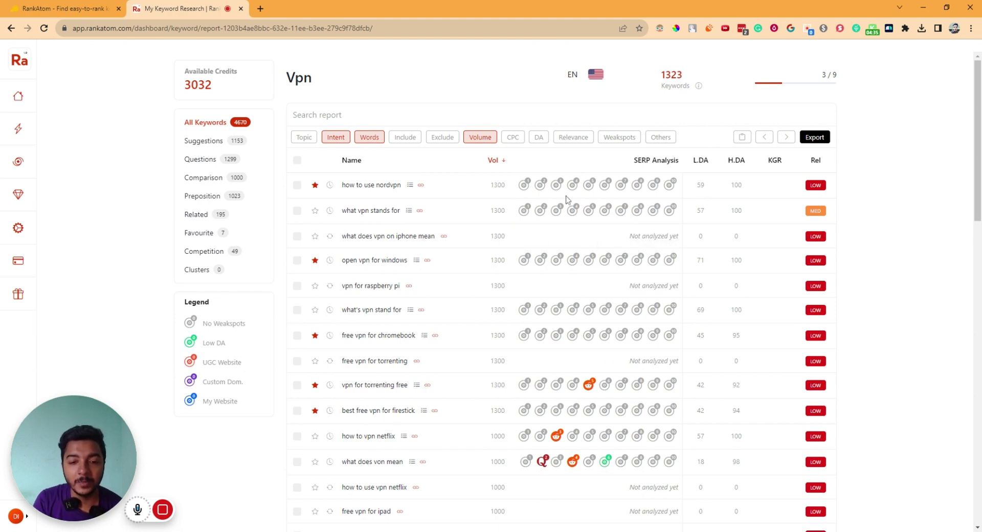
scroll(258, 457, "down", 2)
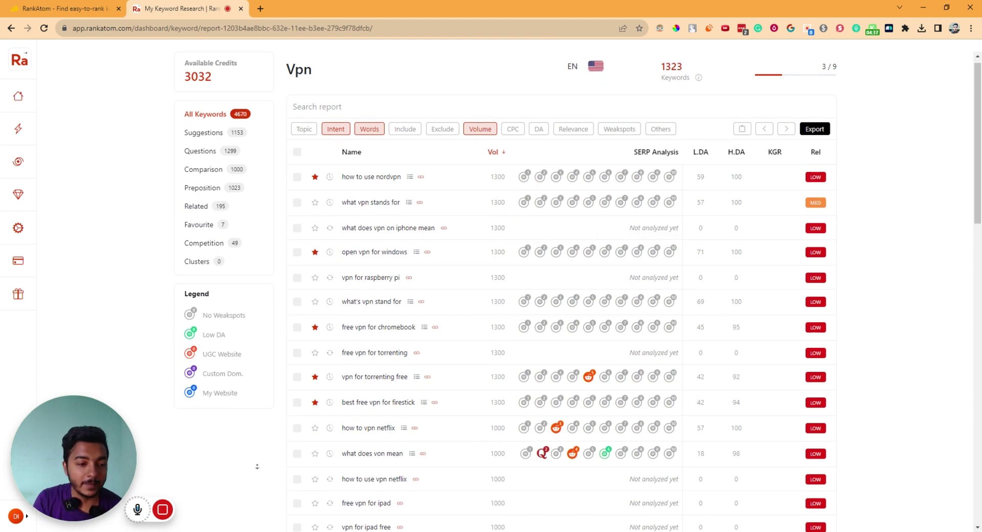
scroll(257, 466, "down", 3)
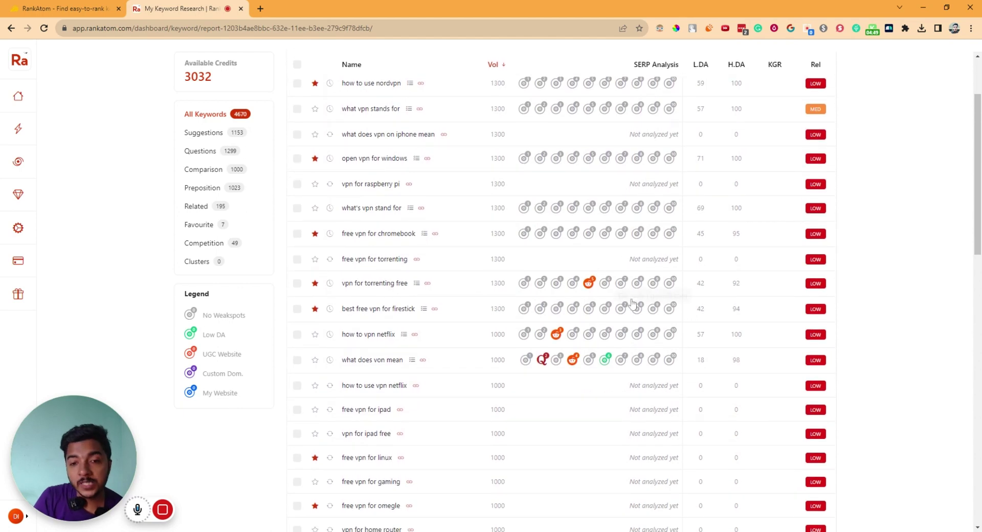
mouse_move(544, 361)
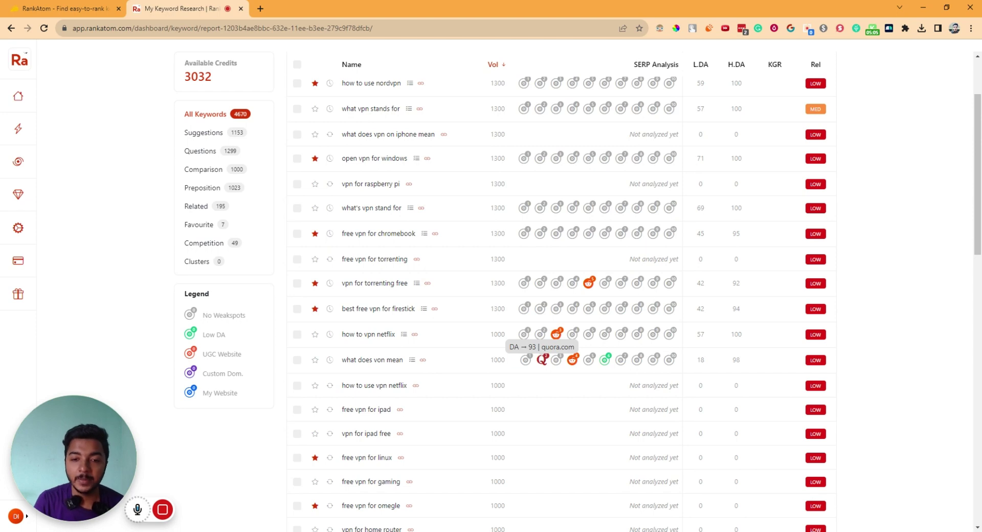
mouse_move(605, 361)
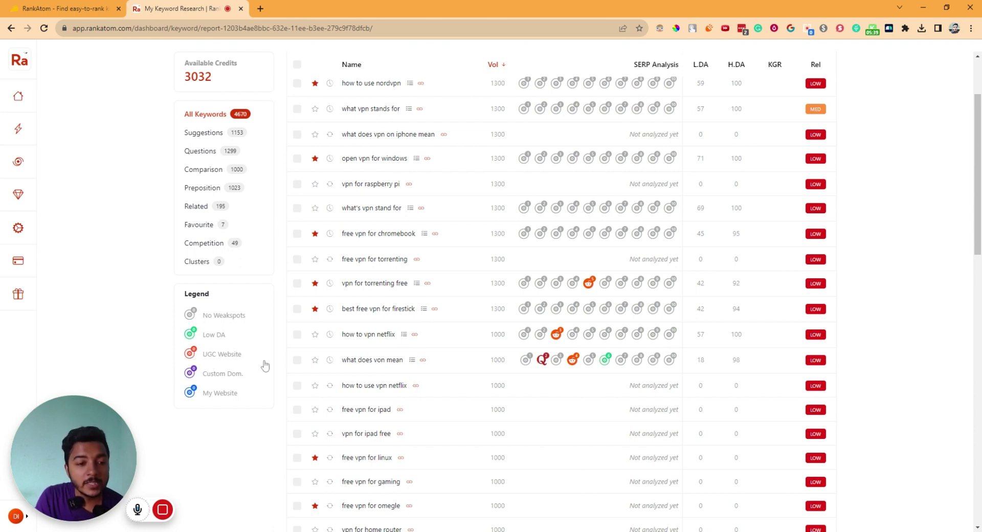
mouse_move(557, 338)
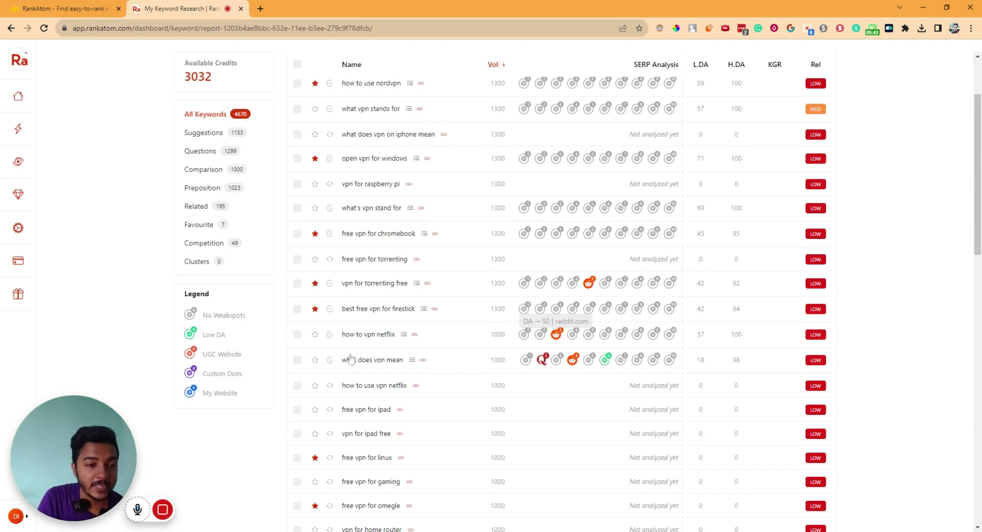
mouse_move(618, 308)
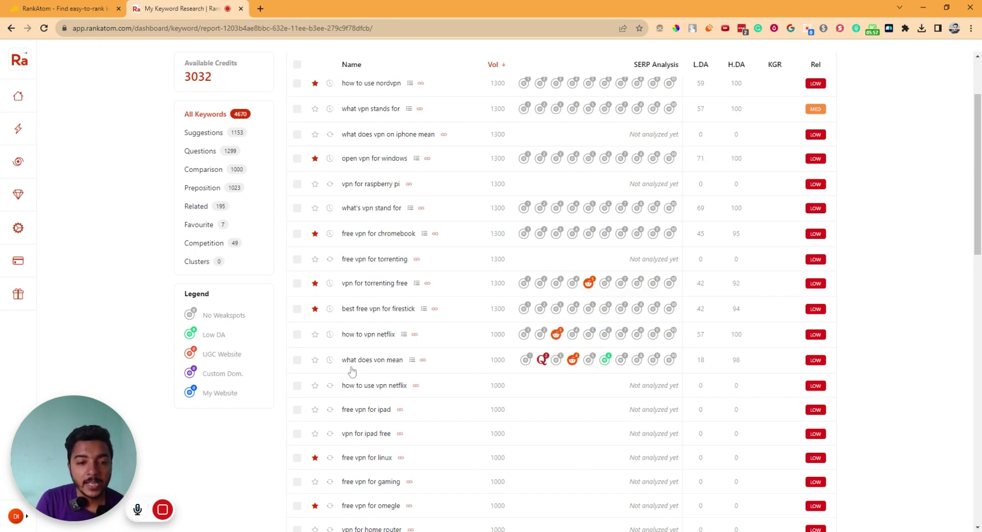
mouse_move(543, 365)
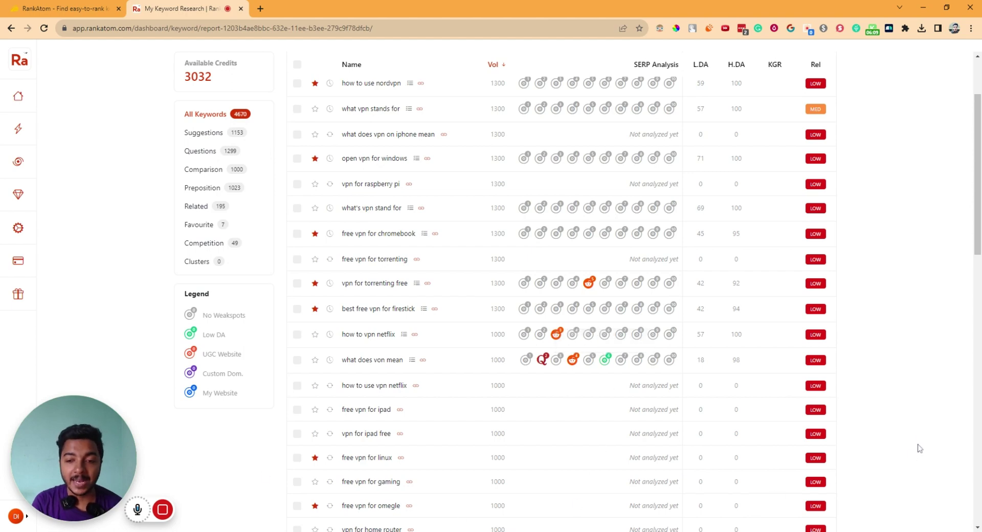
scroll(894, 412, "up", 2)
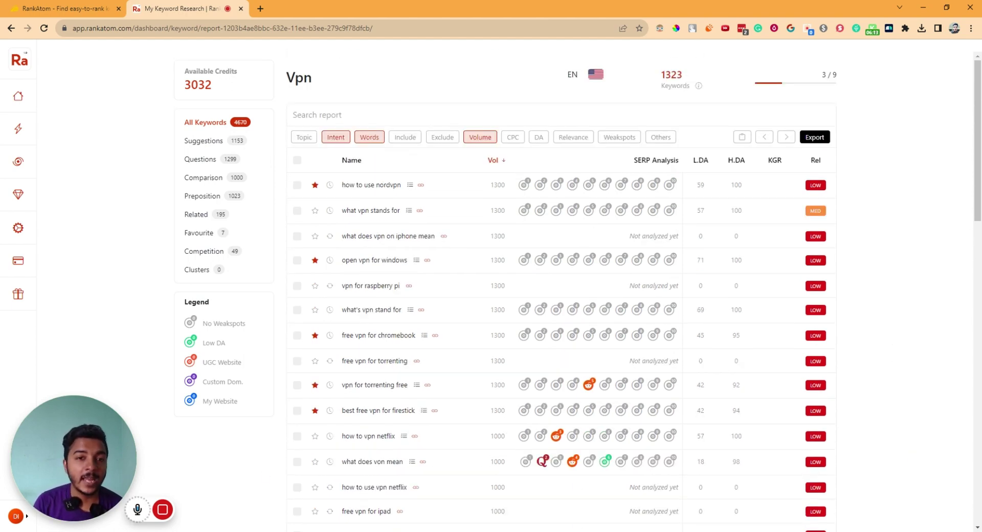
left_click(19, 129)
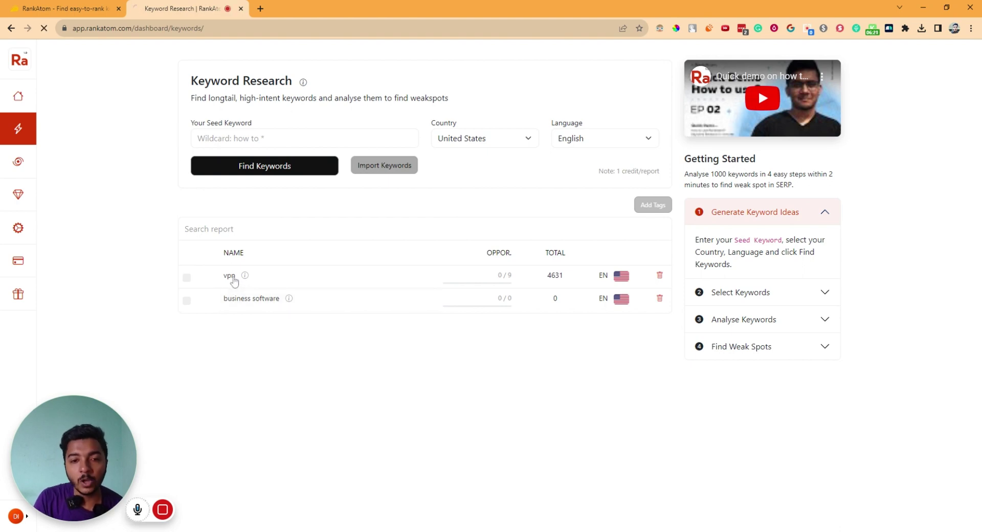
left_click(233, 278)
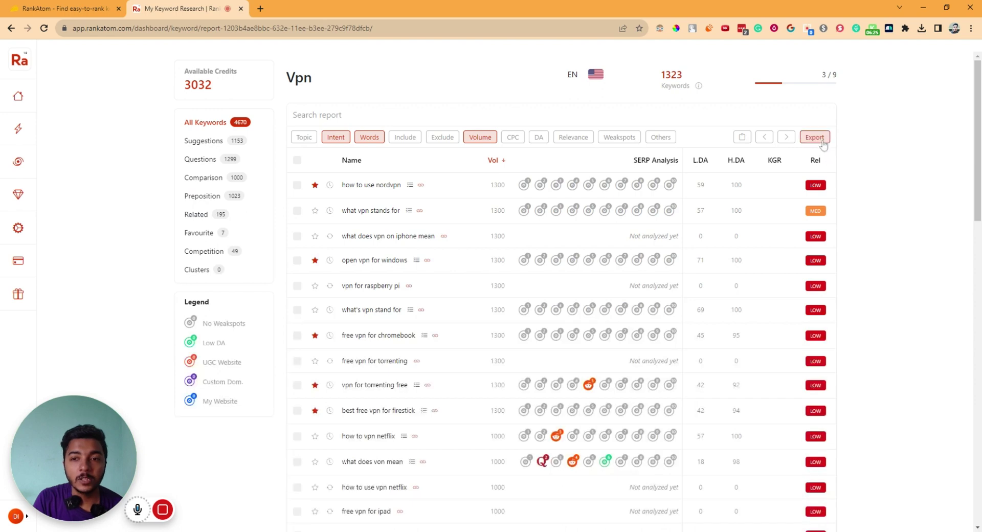
- Select and then clear all keywords, and export the Vpn keyword report as a file
left_click(297, 161)
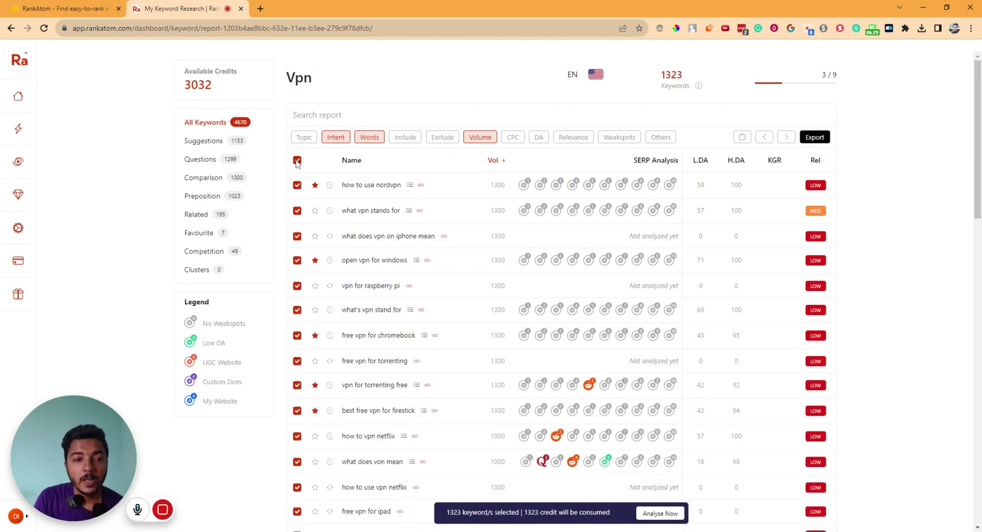
left_click(296, 161)
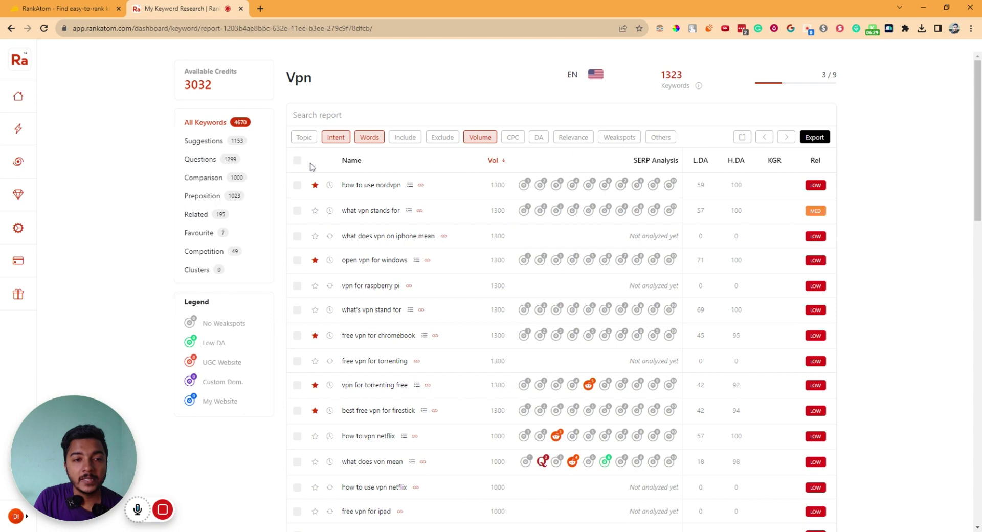
left_click(813, 138)
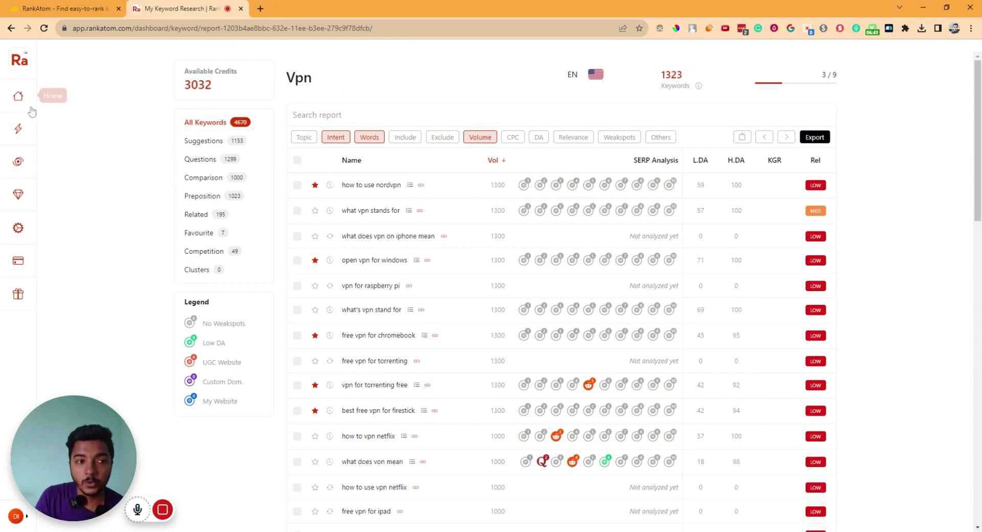
- Go through Home and Keyword Research to reach the Rank Tracker page
left_click(18, 96)
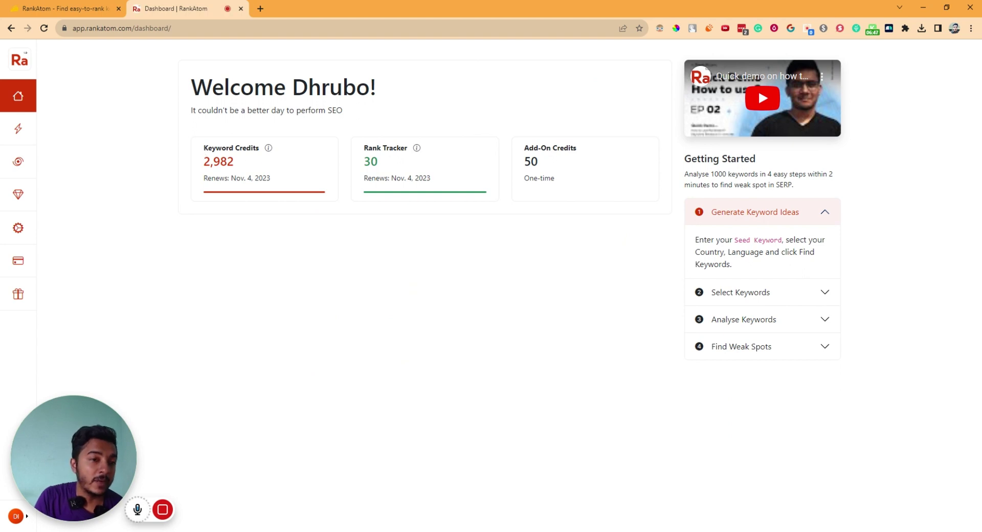
left_click(20, 132)
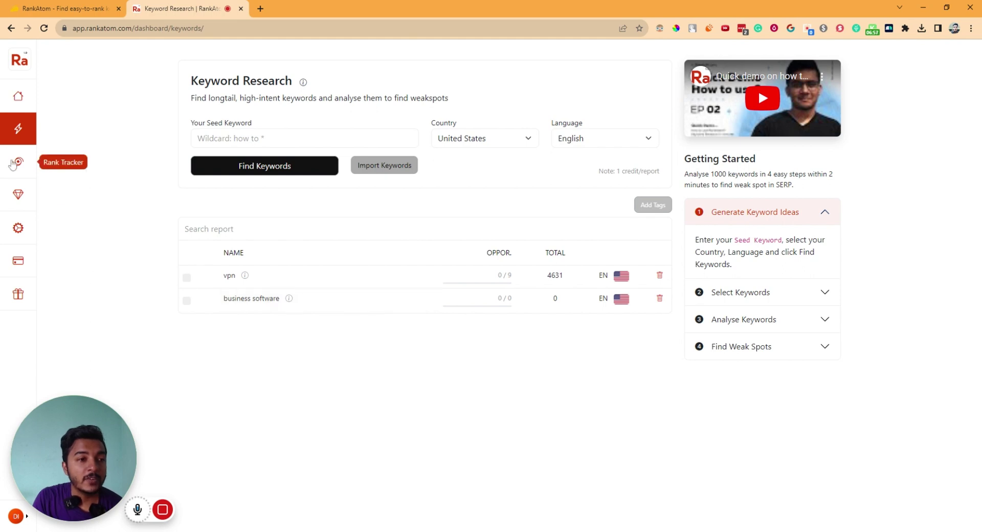
left_click(14, 164)
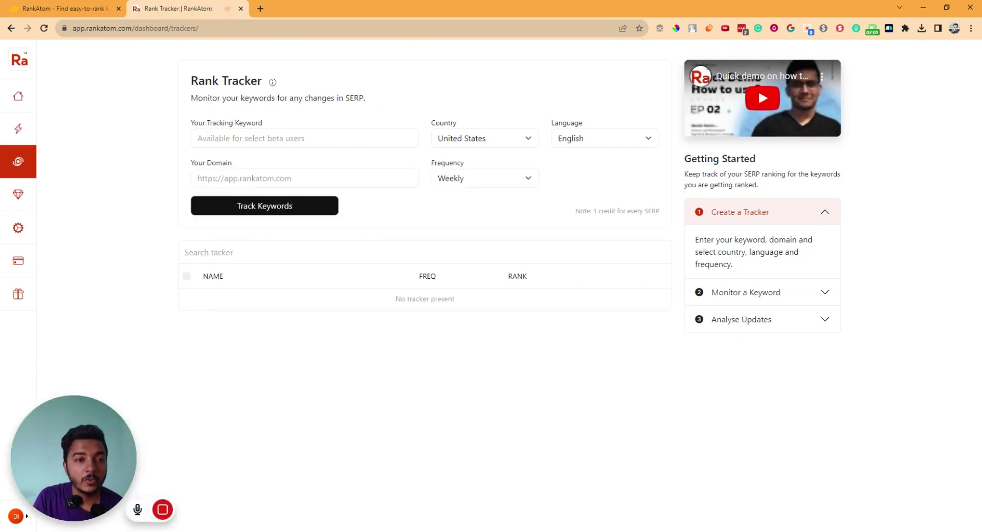
- Enter 'rankatom lifetime deal' as the tracking keyword and switch to its Google results
left_click(200, 140)
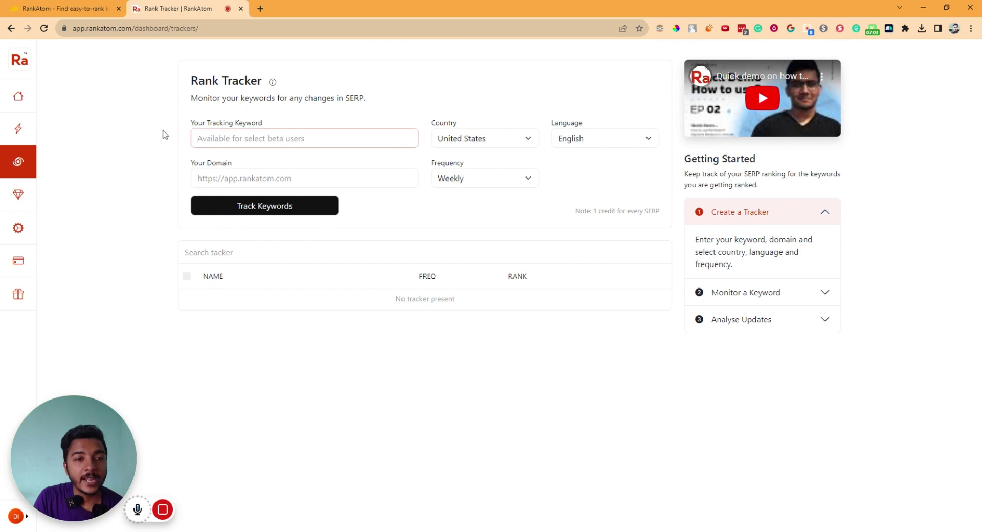
left_click(161, 139)
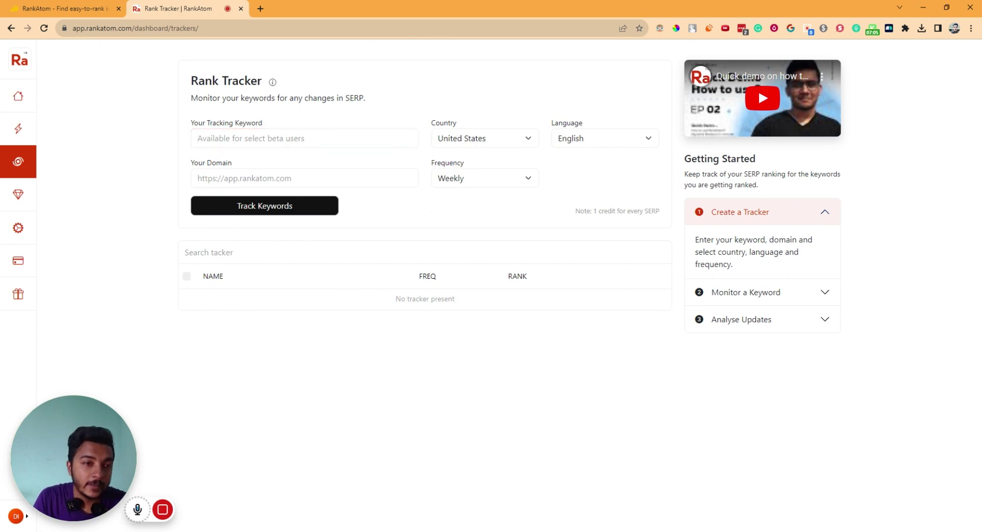
mouse_move(187, 509)
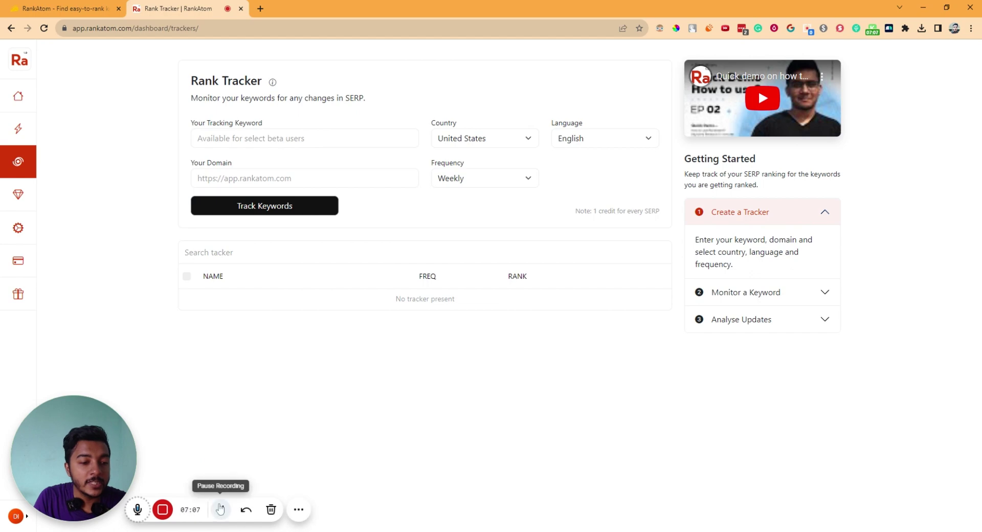
left_click(225, 134)
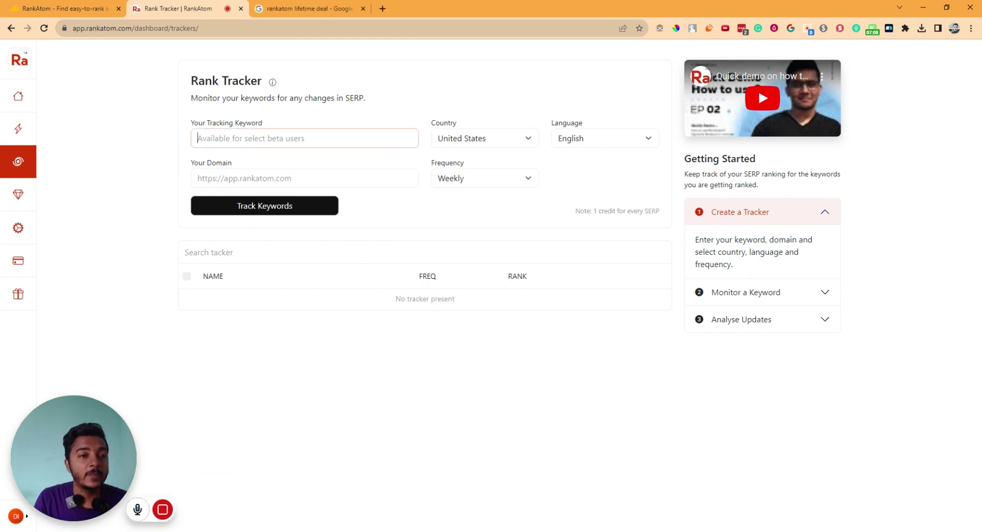
type("rankatom lifetime deal")
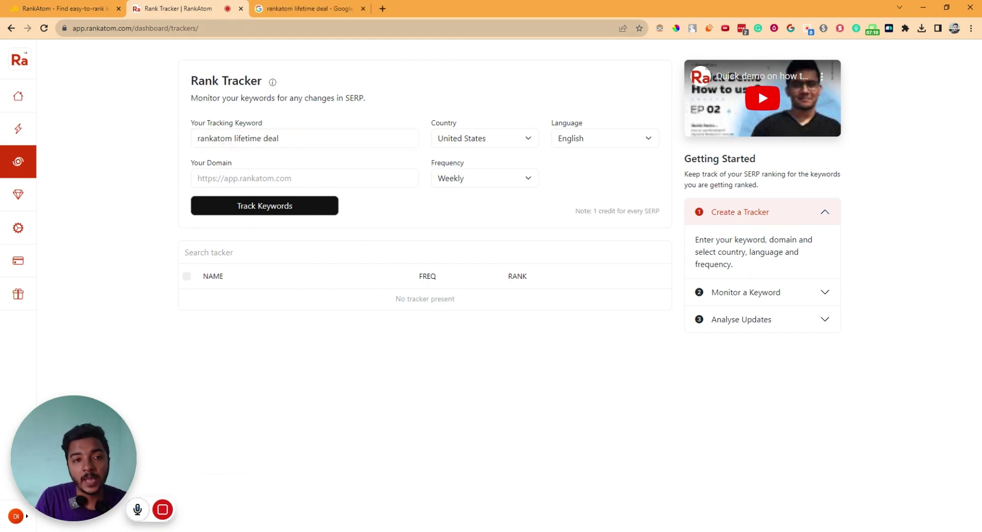
key("ctrl+Tab")
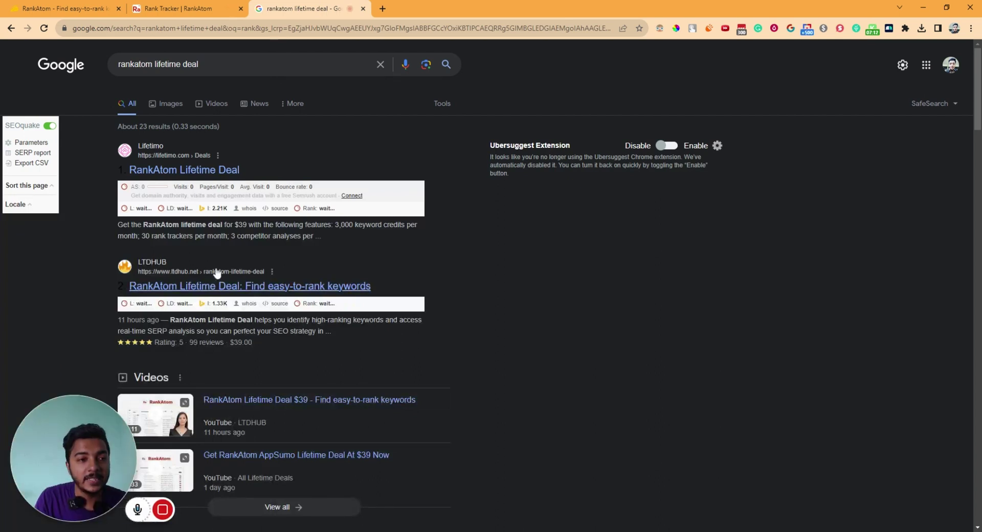
- Scan Google's 'rankatom lifetime deal' results, with AppSumo ranked third, then return to Rank Tracker
scroll(520, 327, "down", 1)
scroll(519, 338, "down", 5)
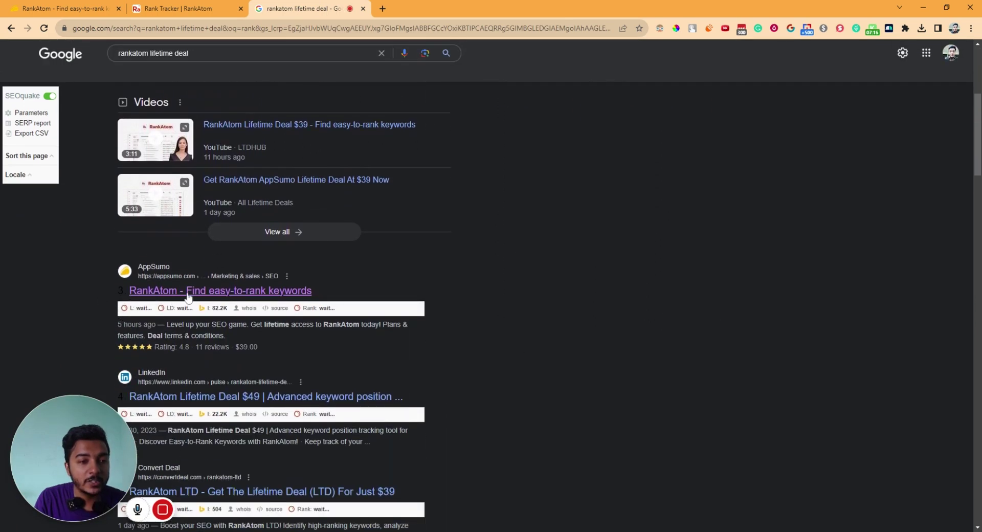
left_click(219, 9)
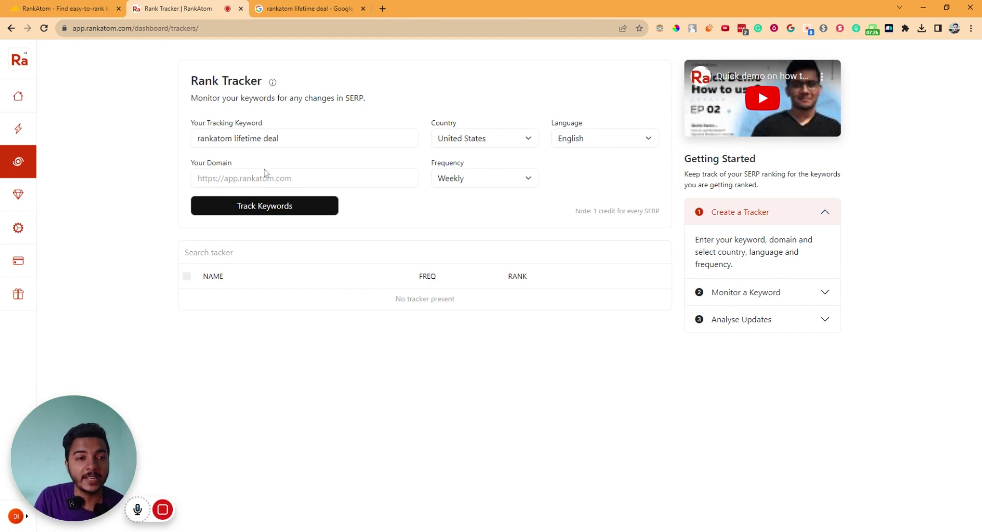
left_click(198, 178)
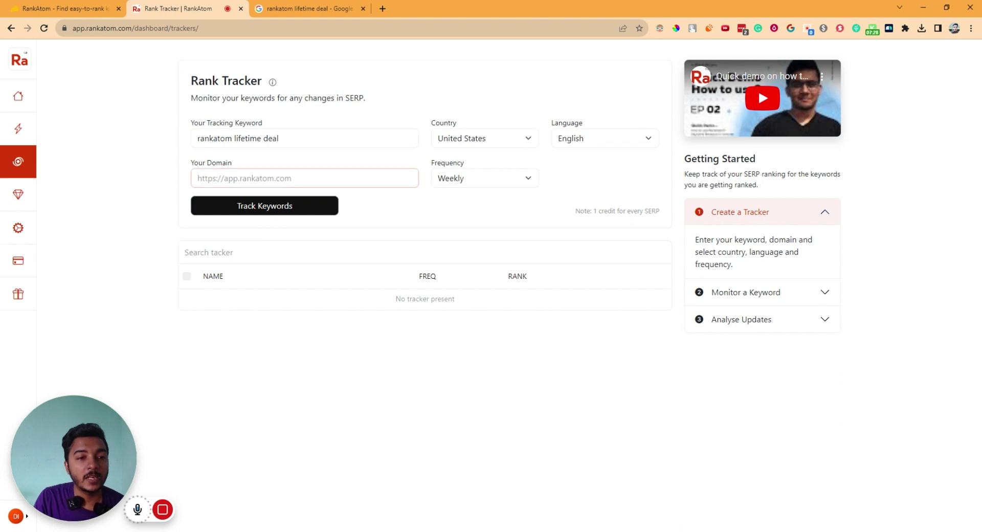
type("https")
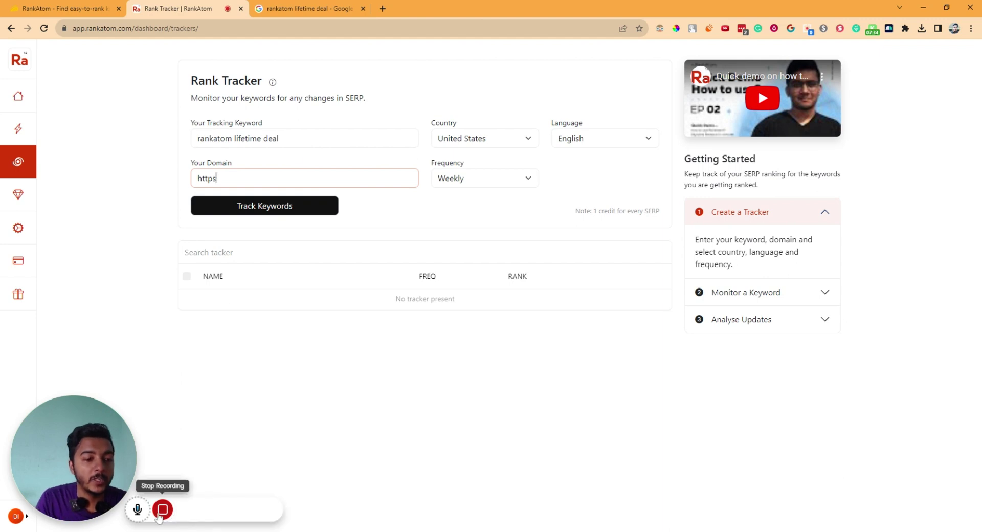
left_click(219, 508)
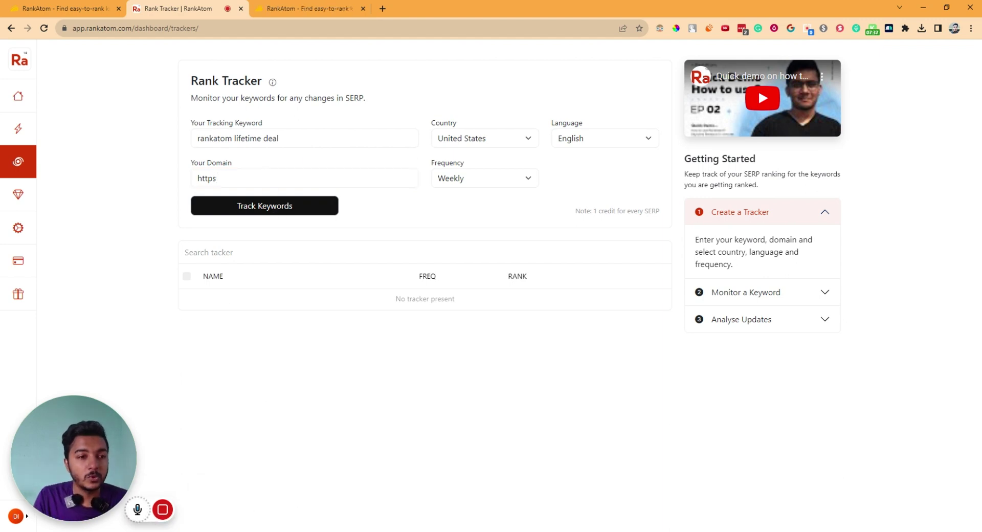
double_click(206, 178)
type("https://appsumo.com/")
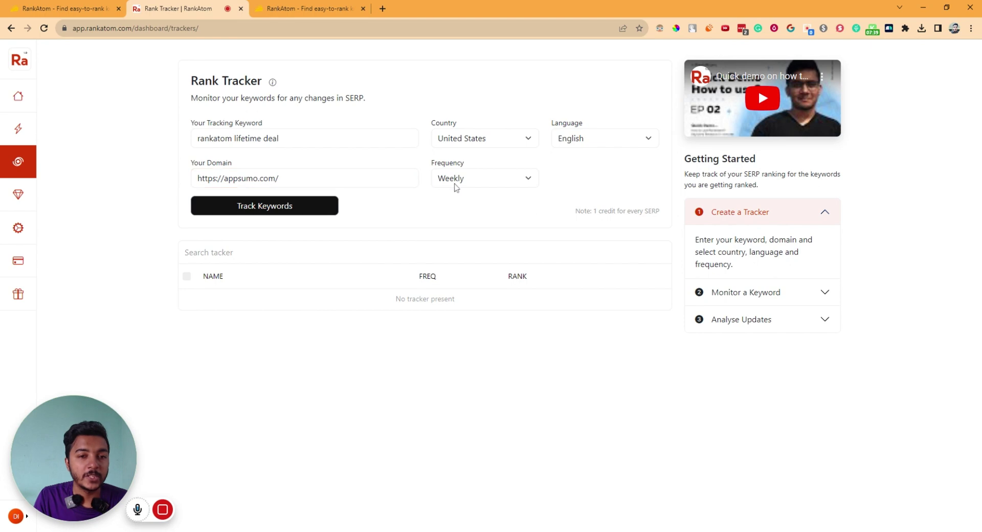
left_click(456, 186)
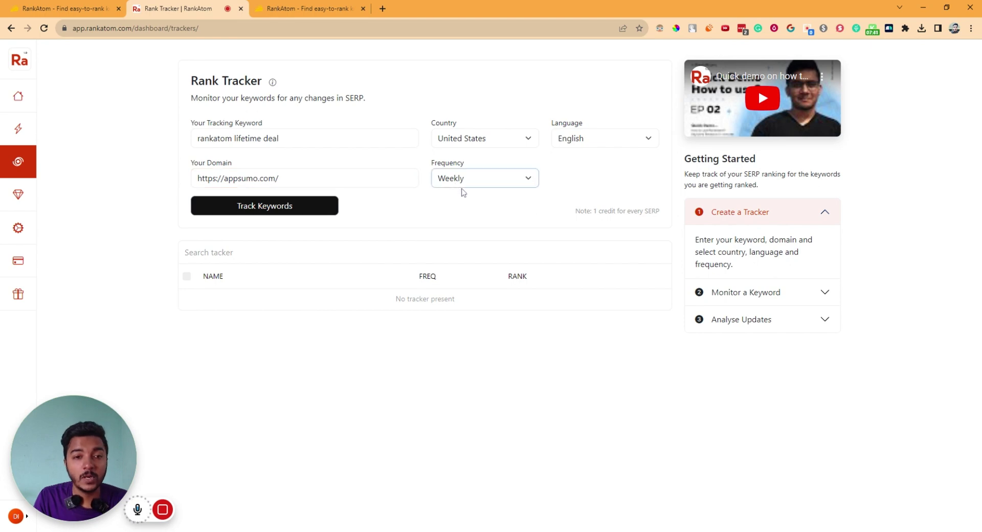
left_click(463, 192)
left_click(269, 209)
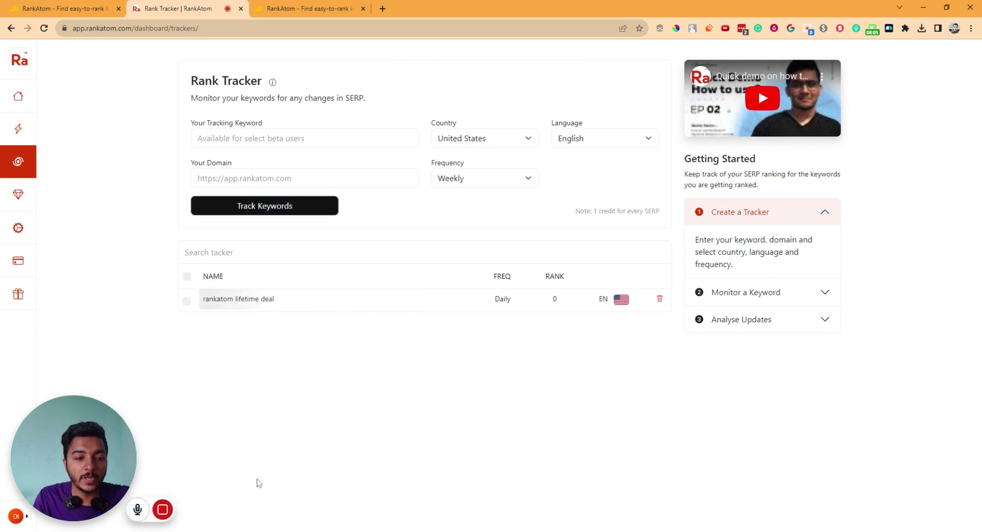
- Check the new rank value 2 and open the rankatom lifetime deal tracker report
mouse_move(202, 508)
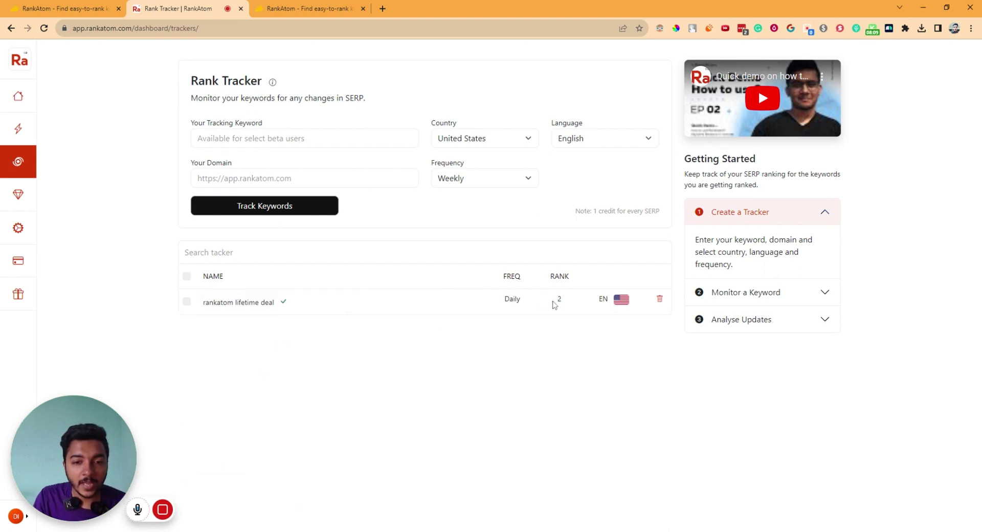
left_click_drag(553, 295, 595, 309)
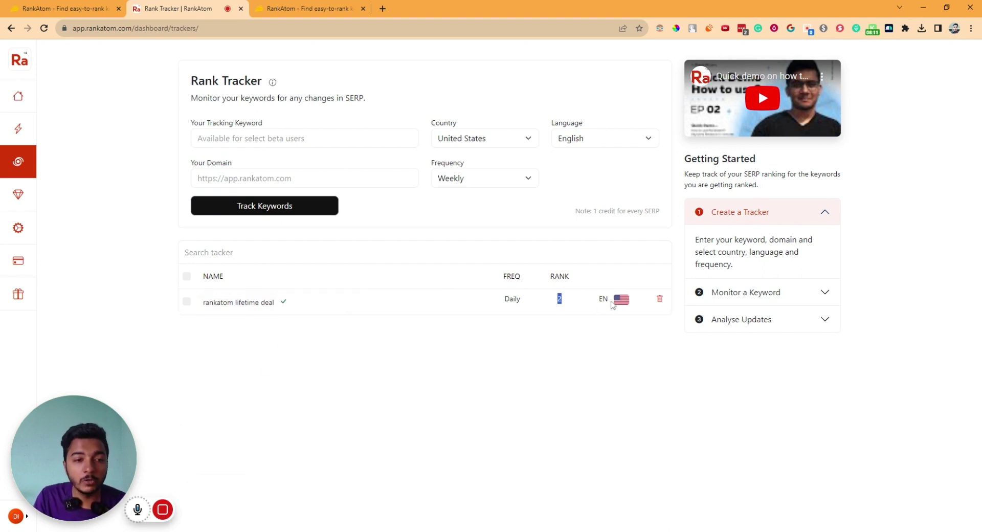
left_click(526, 335)
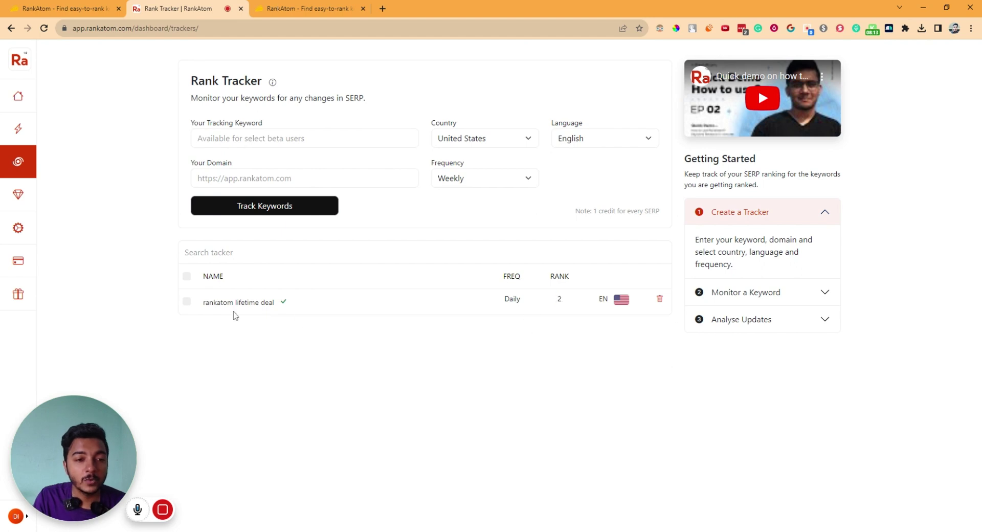
left_click(236, 302)
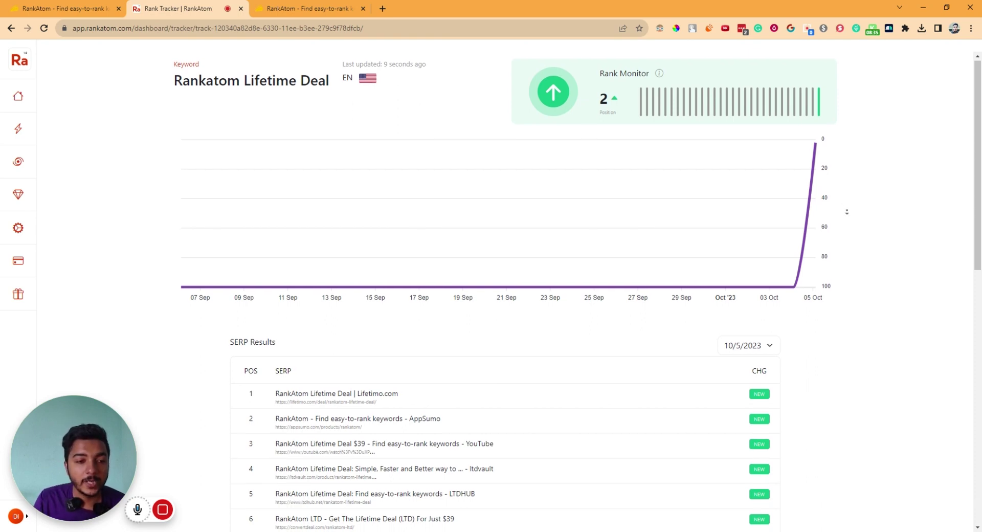
- Browse the tracked keyword's SERP Results table, then go to the BERT Analysis page
scroll(852, 220, "down", 4)
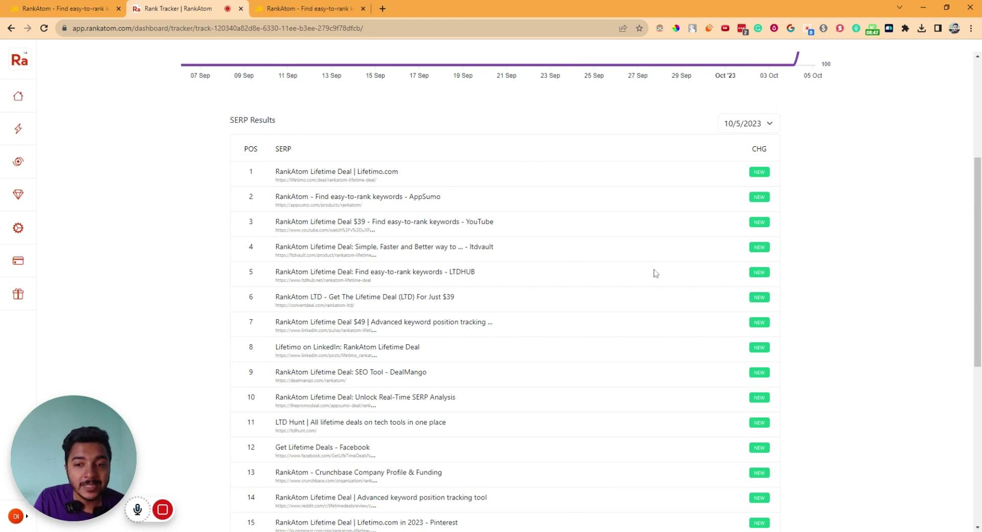
middle_click(843, 240)
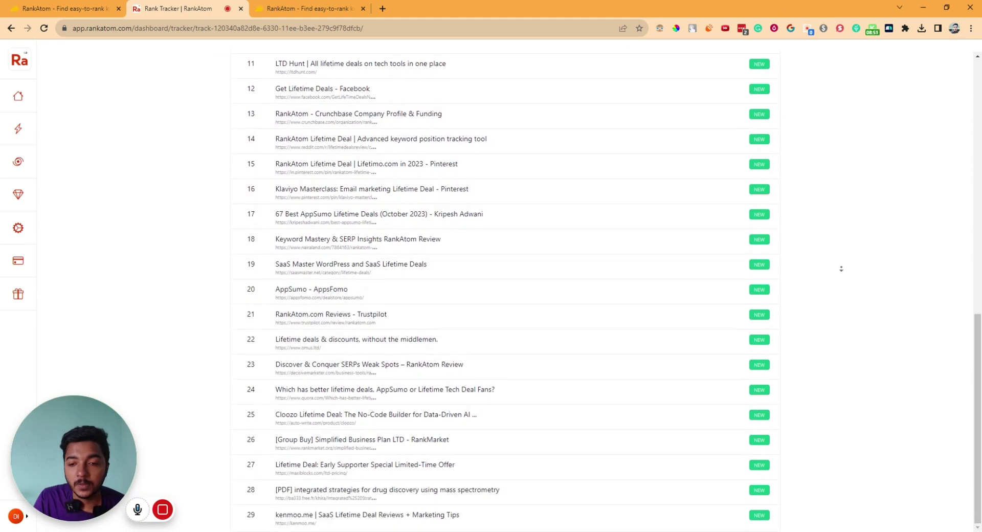
scroll(844, 334, "up", 10)
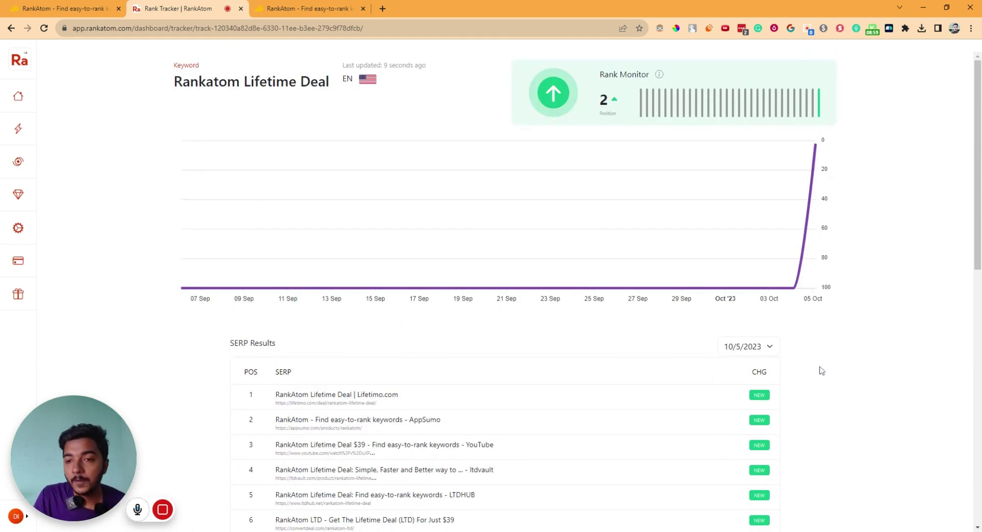
scroll(822, 371, "down", 2)
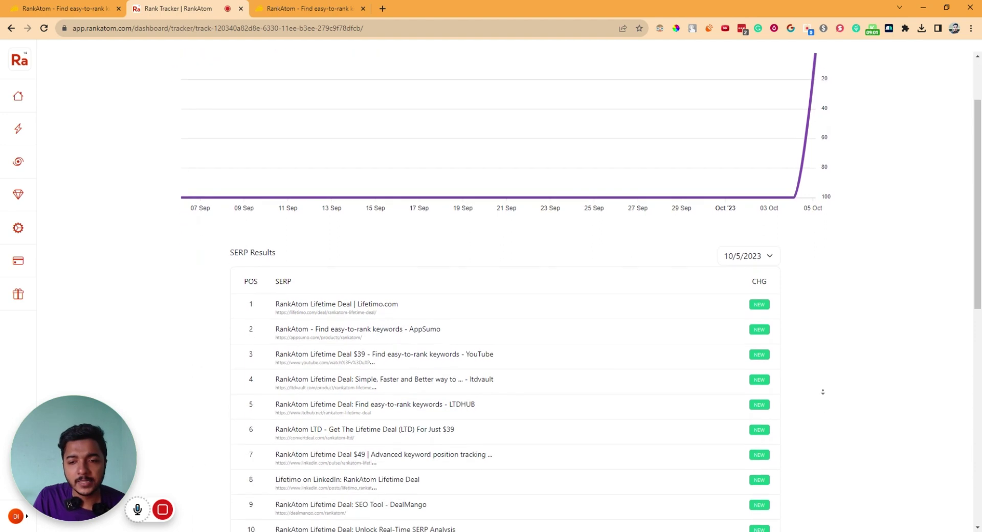
scroll(816, 361, "up", 2)
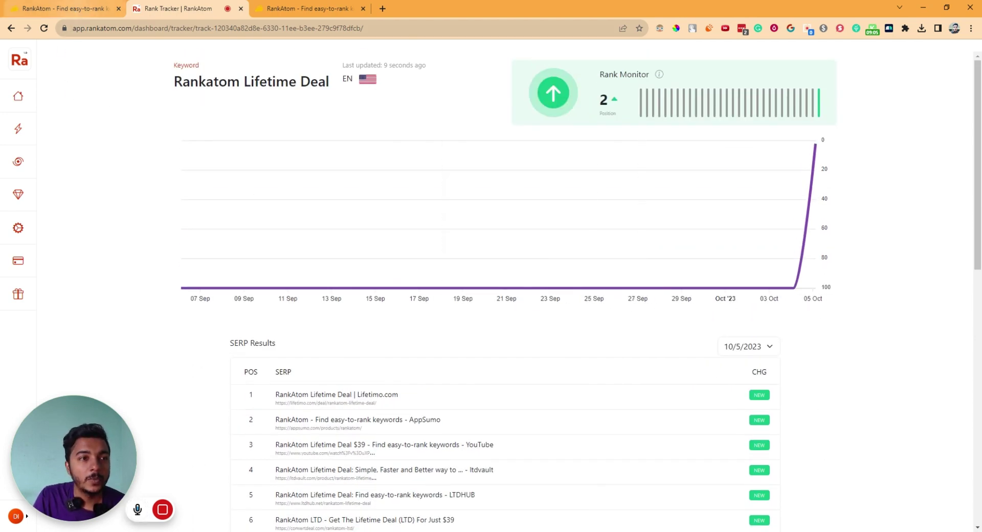
left_click(19, 169)
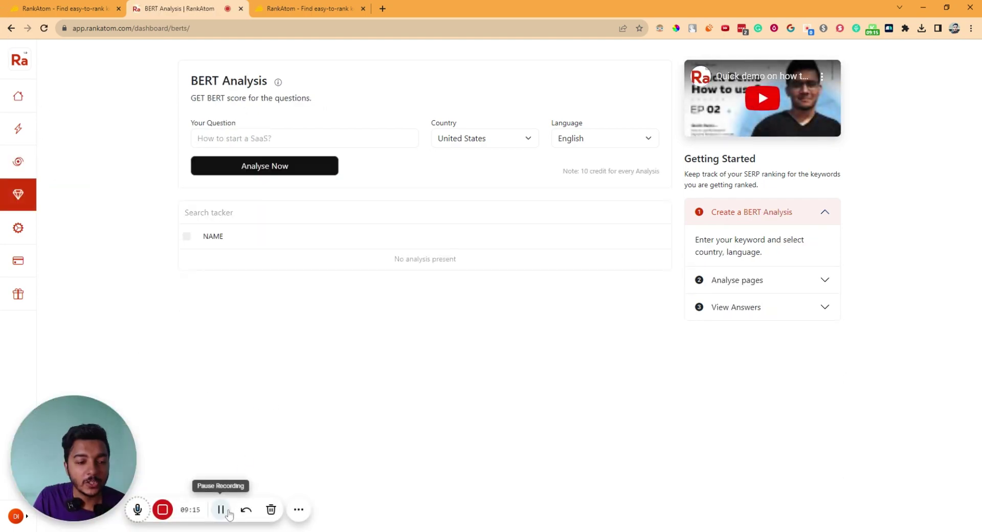
- Switch to the Google results for 'what is bart score in seo'
left_click(219, 509)
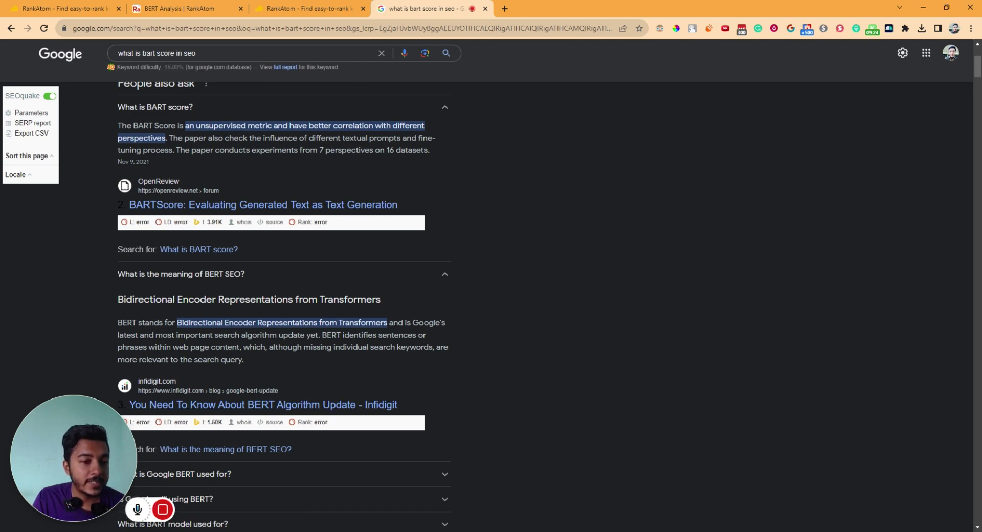
- Highlight the definition of BERT as Bidirectional Encoder Representations from Transformers, then return to RankAtom
left_click_drag(117, 322, 190, 322)
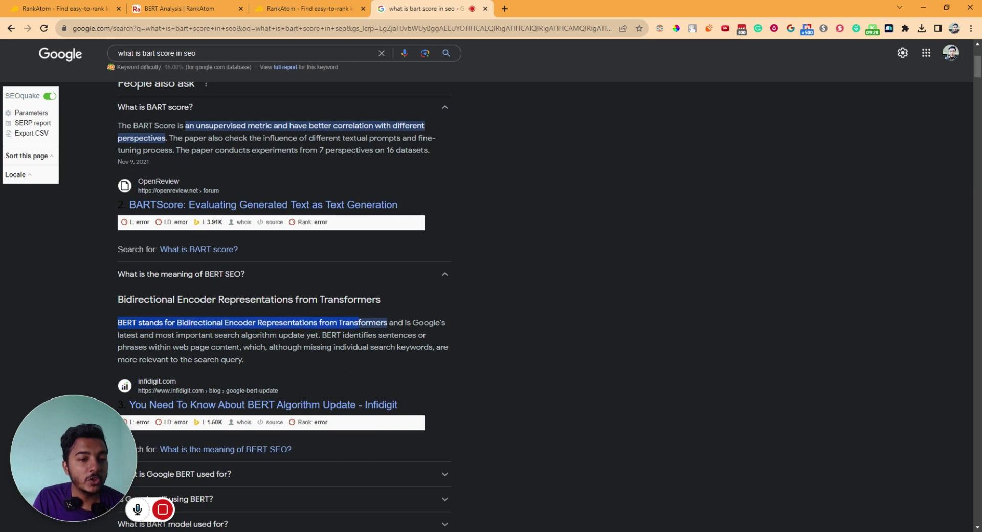
left_click_drag(388, 323, 334, 361)
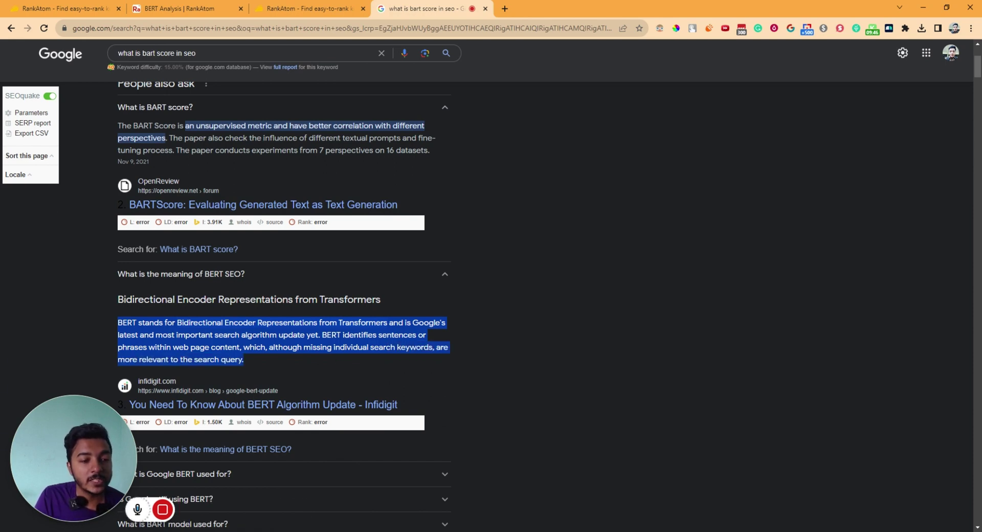
left_click(160, 14)
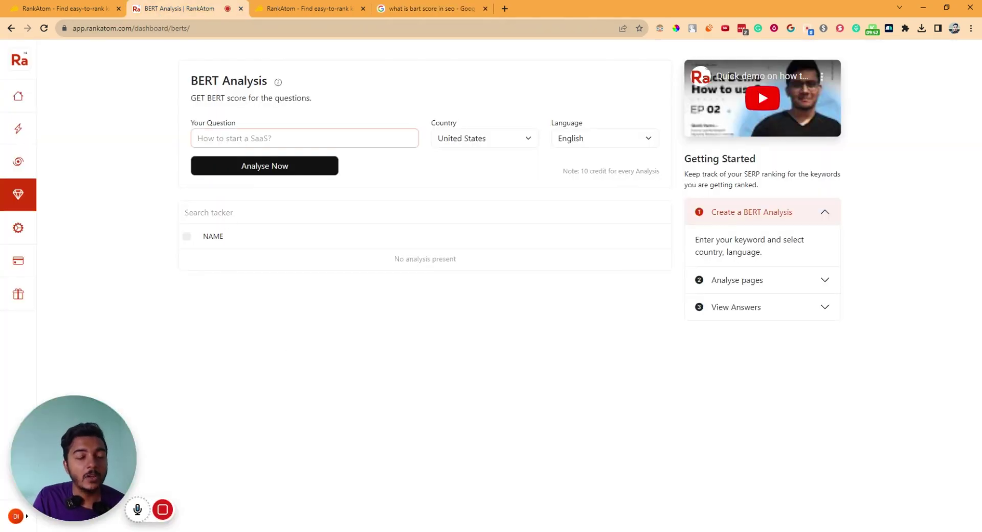
- Analyse 'Which vpn is best for Netflix?' and open its results, best BERT score 99.95
left_click(291, 138)
type("Which vpn is best for Netflix?")
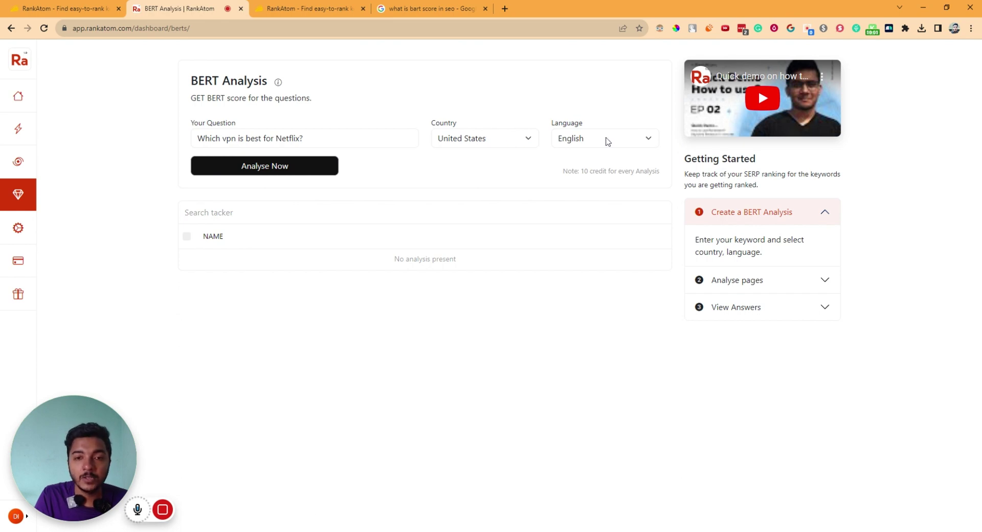
left_click(279, 169)
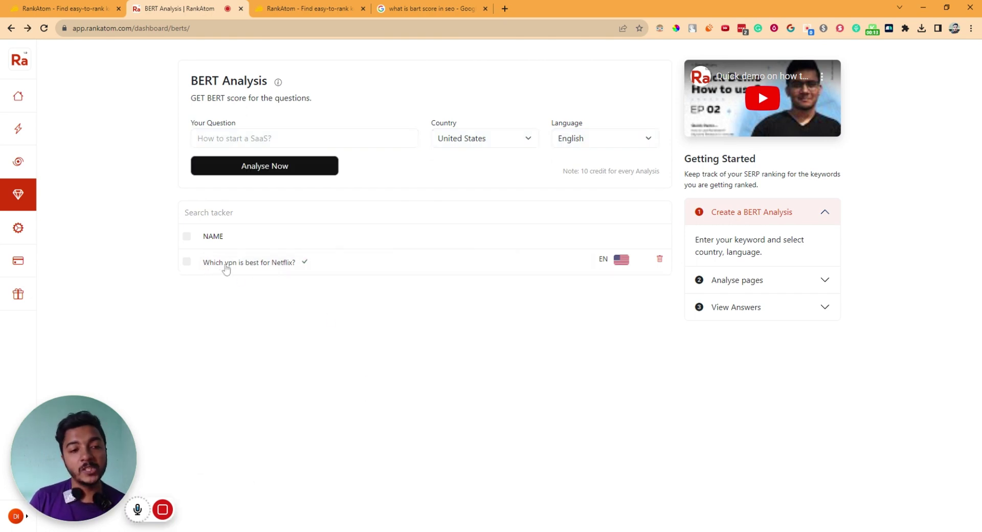
left_click(252, 264)
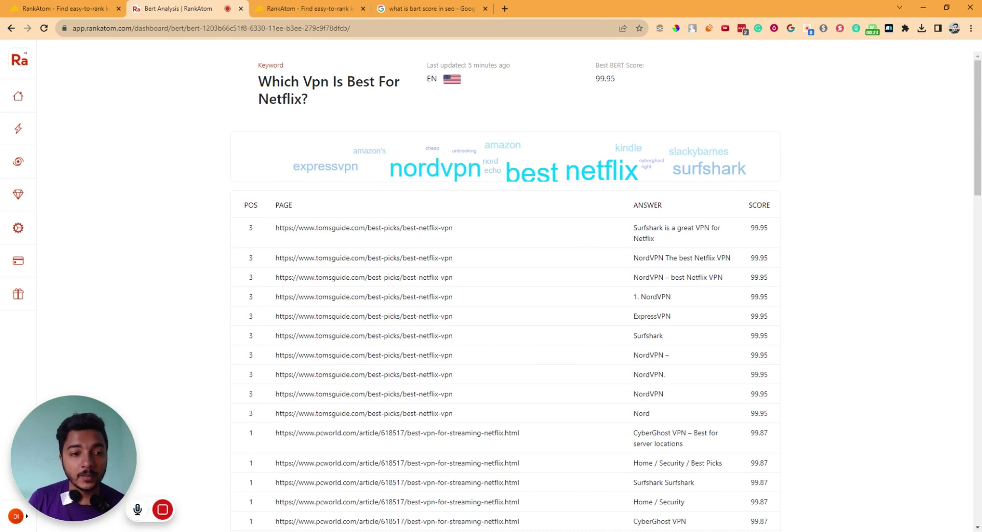
left_click_drag(275, 227, 470, 230)
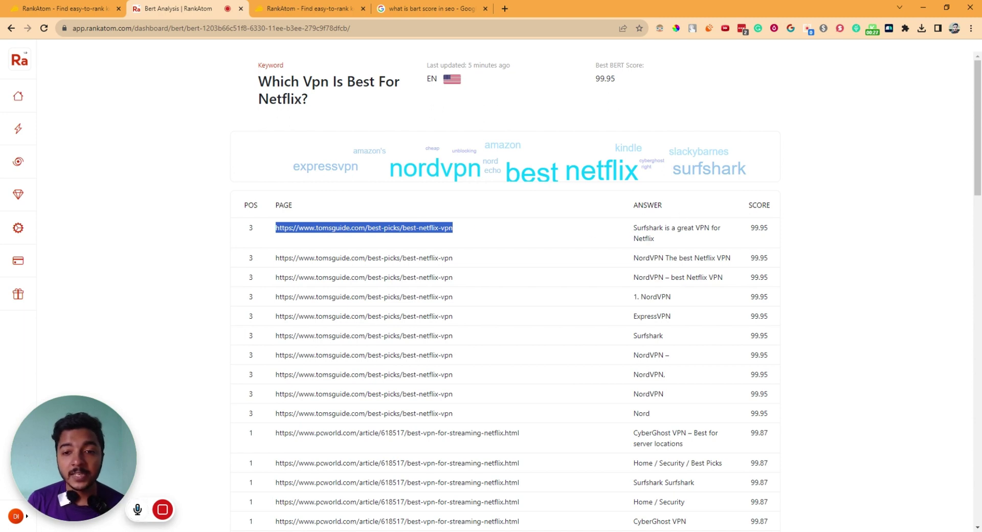
left_click_drag(632, 225, 655, 238)
left_click_drag(275, 258, 454, 259)
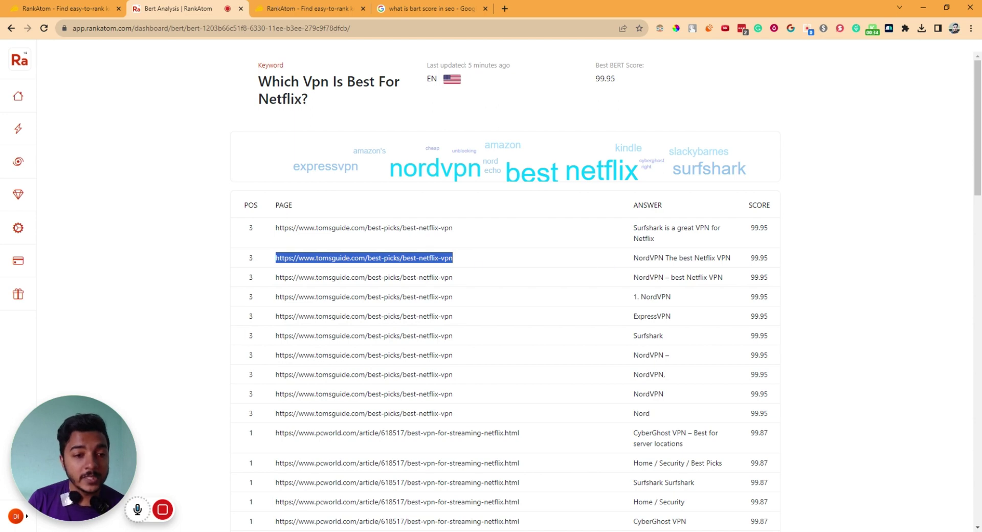
triple_click(679, 258)
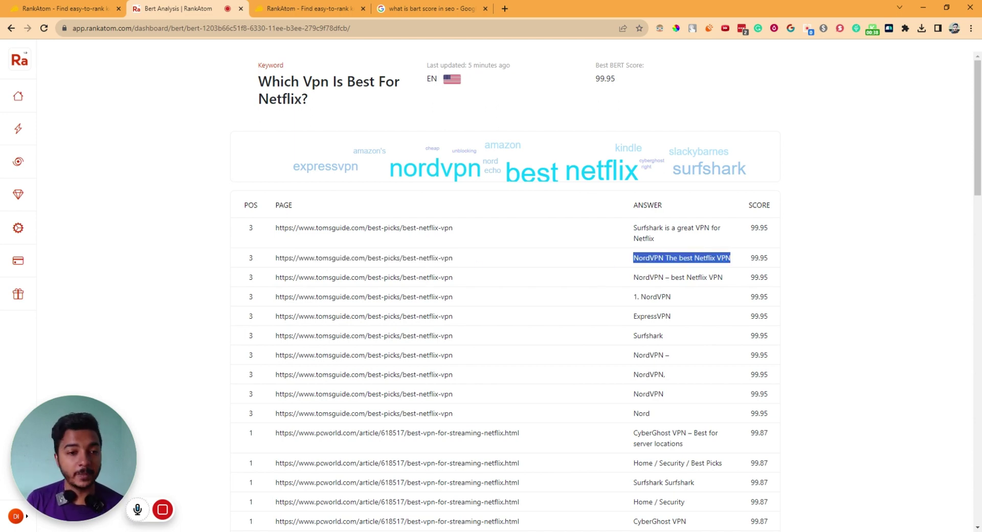
triple_click(364, 277)
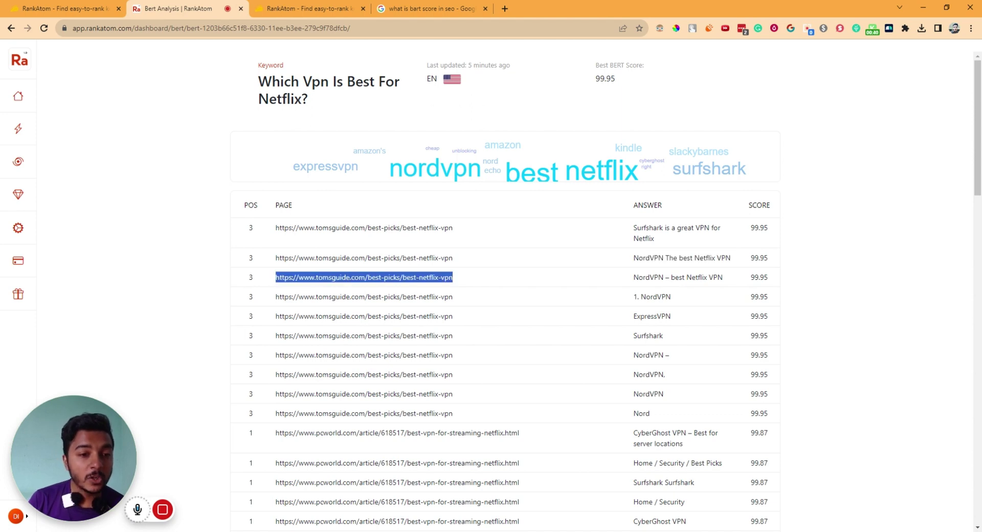
triple_click(678, 277)
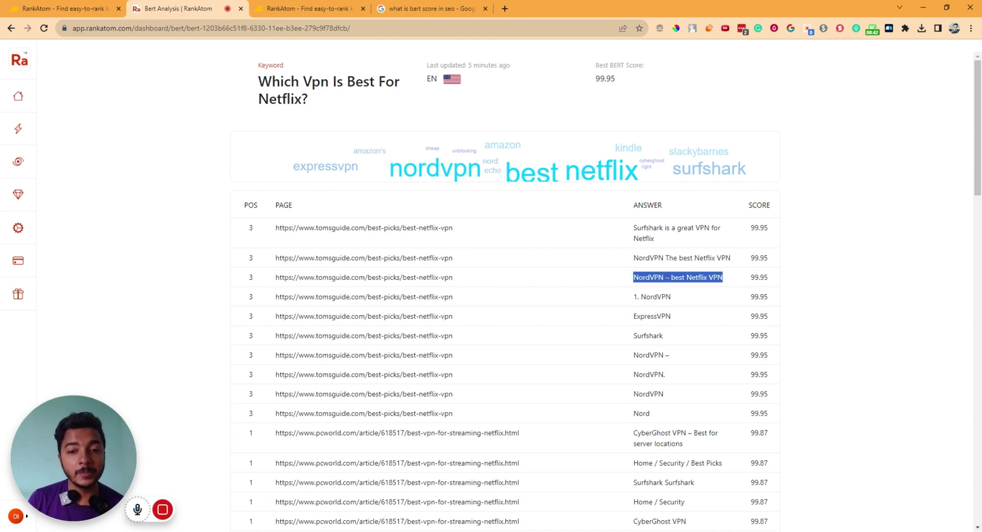
triple_click(332, 296)
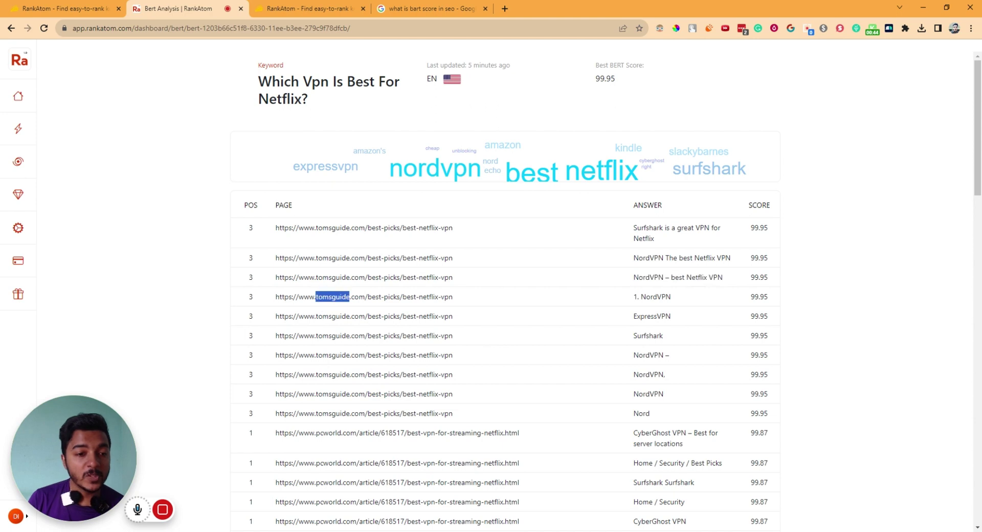
triple_click(656, 296)
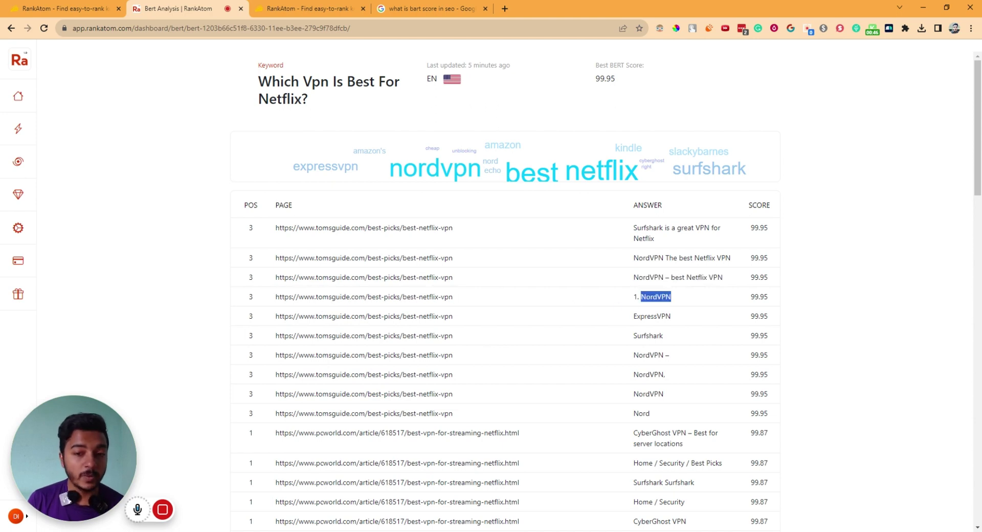
left_click(530, 323)
triple_click(332, 316)
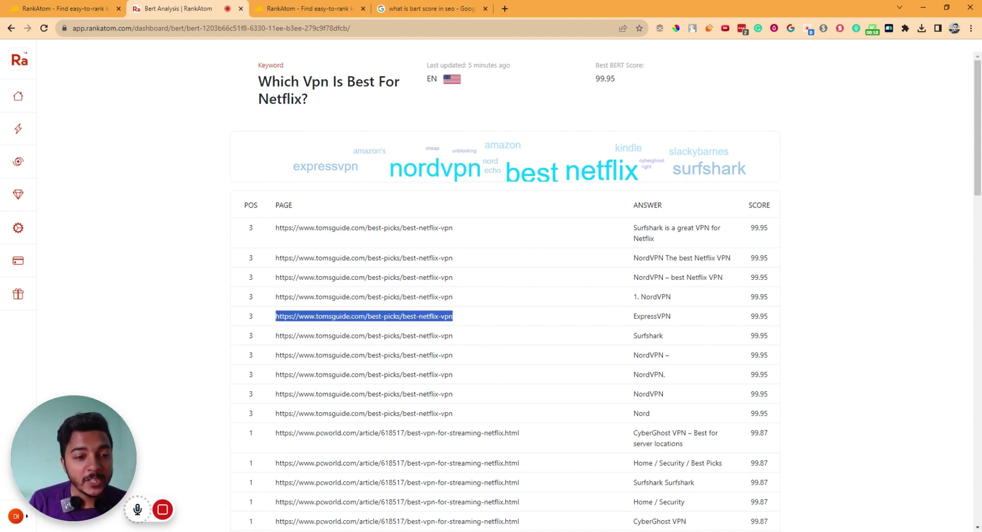
left_click(660, 334)
triple_click(652, 316)
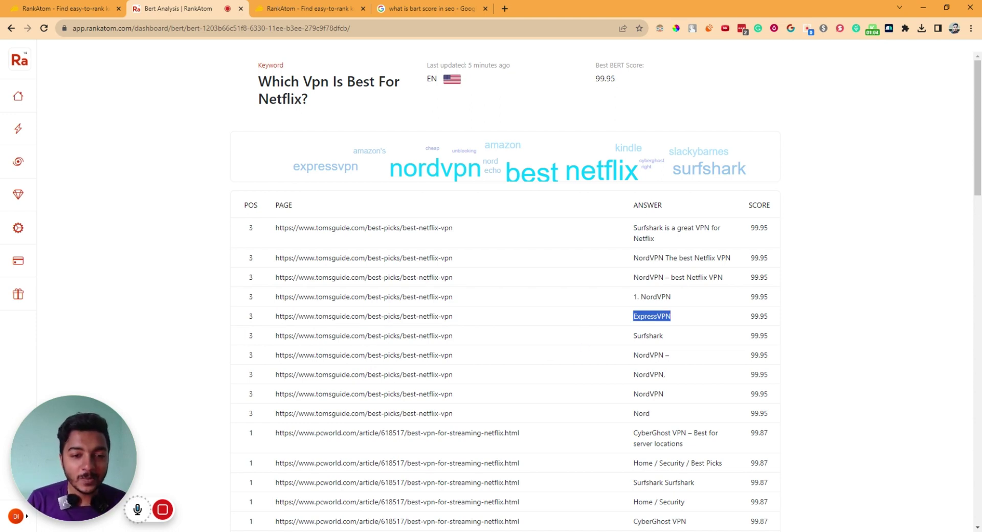
triple_click(333, 336)
double_click(648, 336)
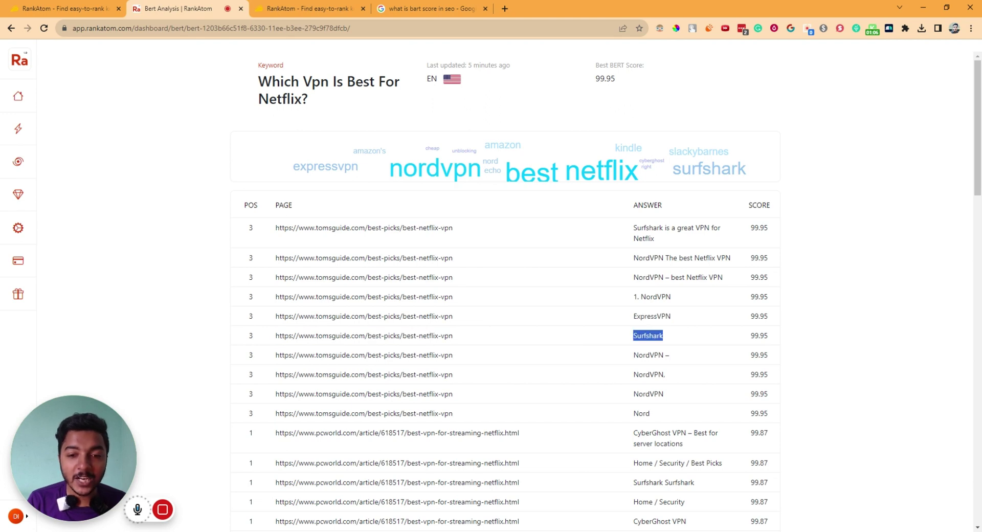
left_click(471, 340)
triple_click(332, 355)
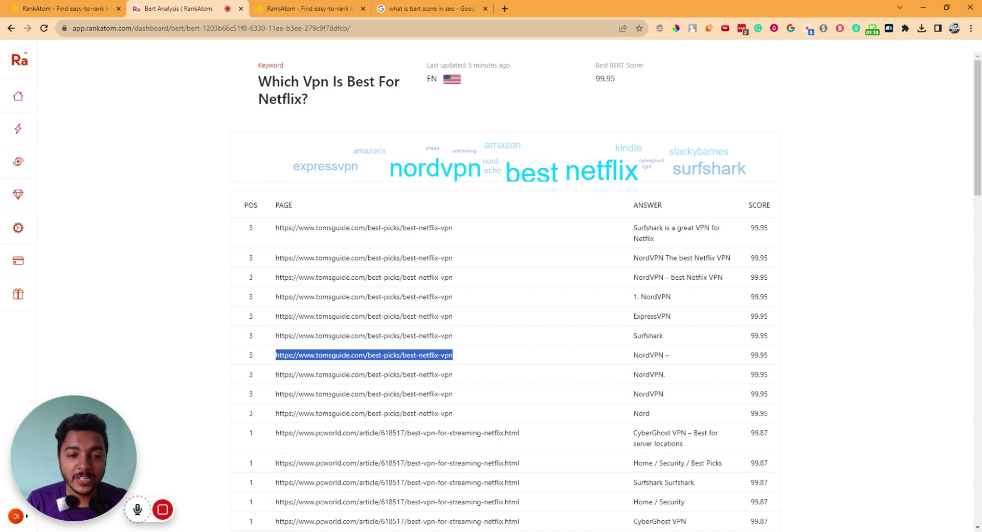
triple_click(650, 356)
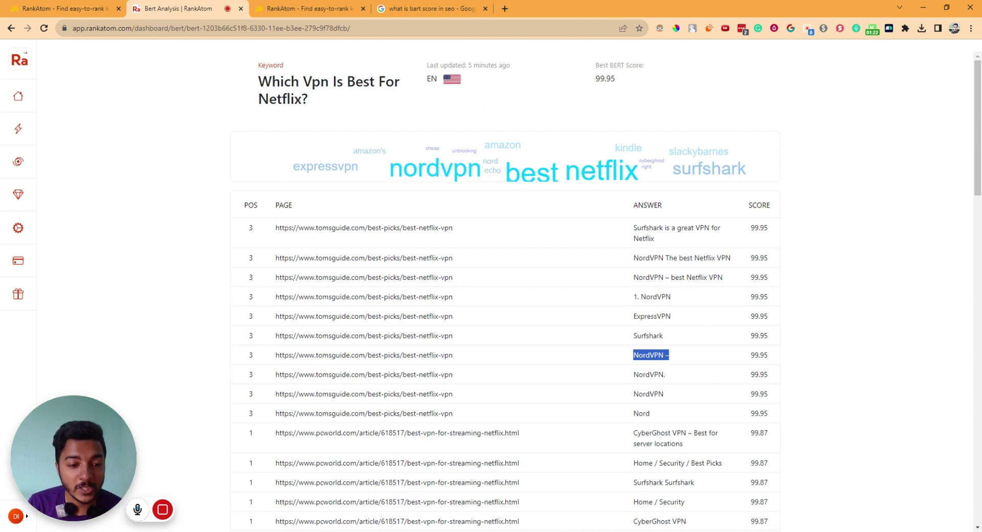
triple_click(333, 440)
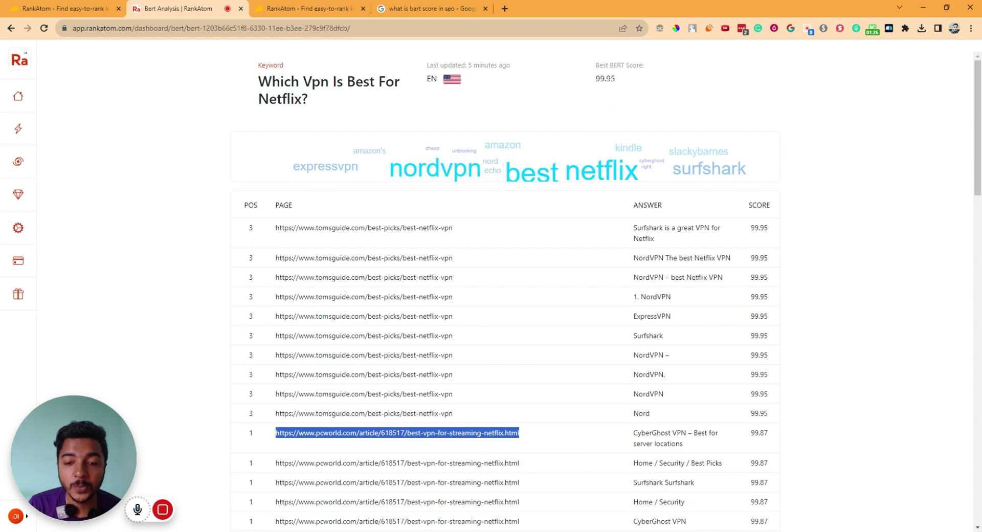
triple_click(678, 432)
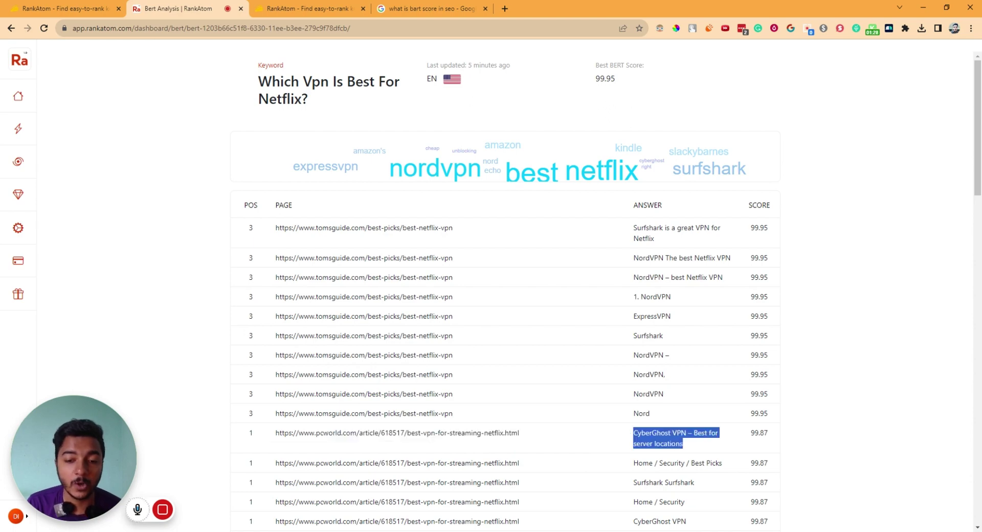
scroll(505, 286, "down", 5)
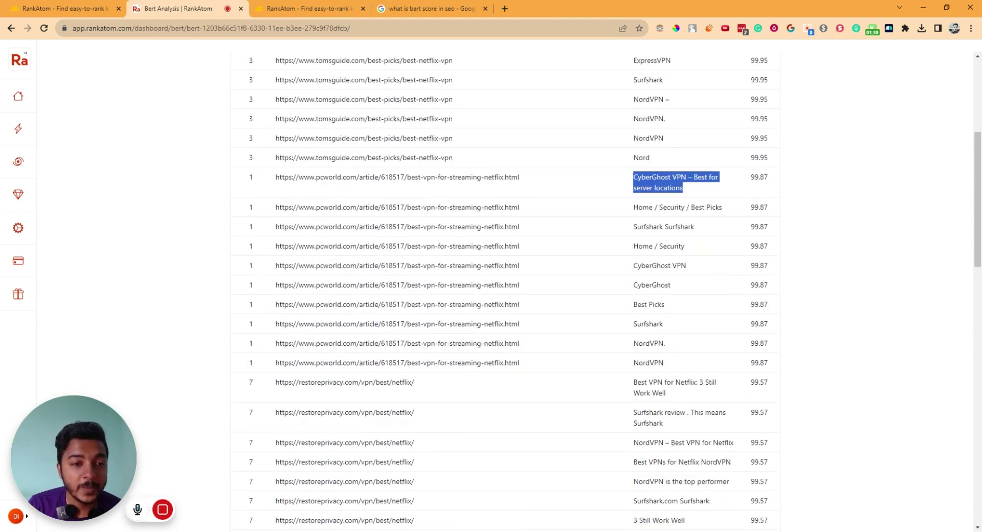
triple_click(392, 207)
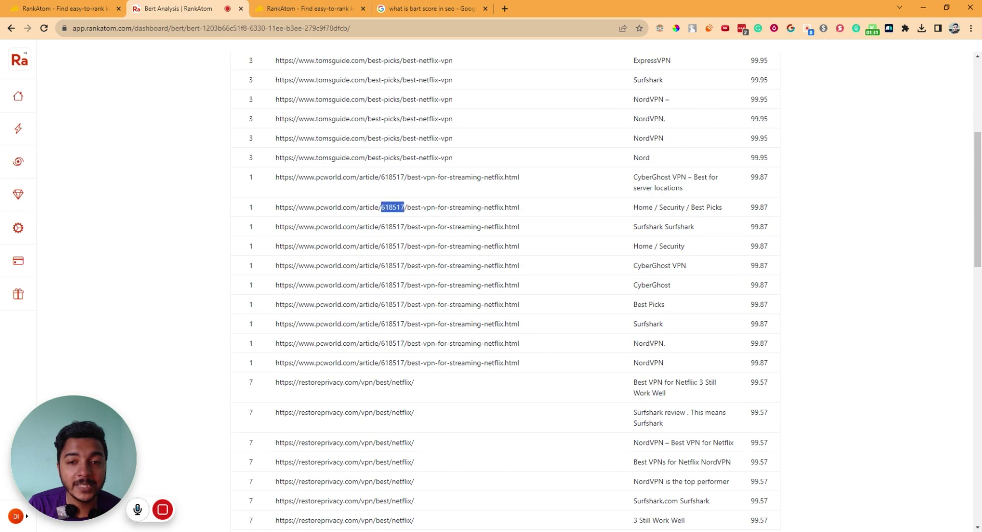
triple_click(678, 207)
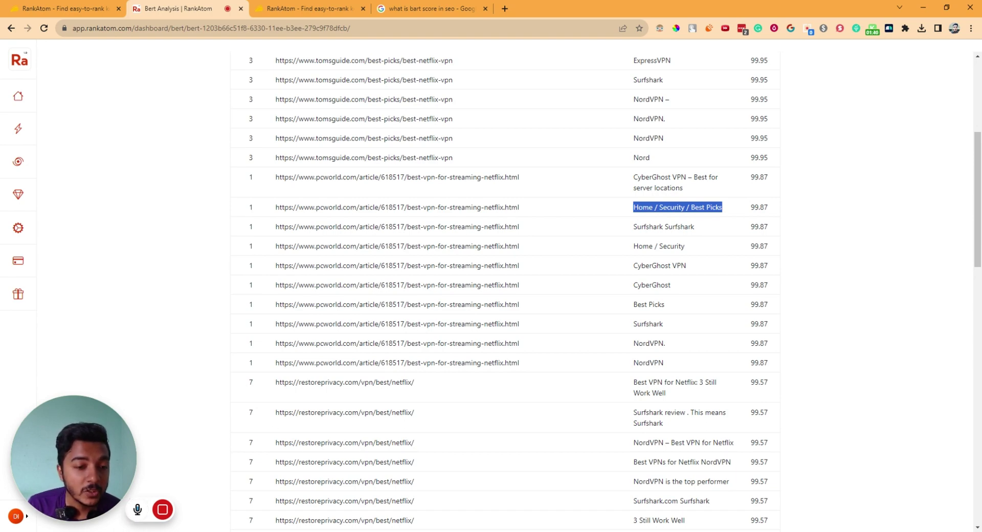
triple_click(345, 382)
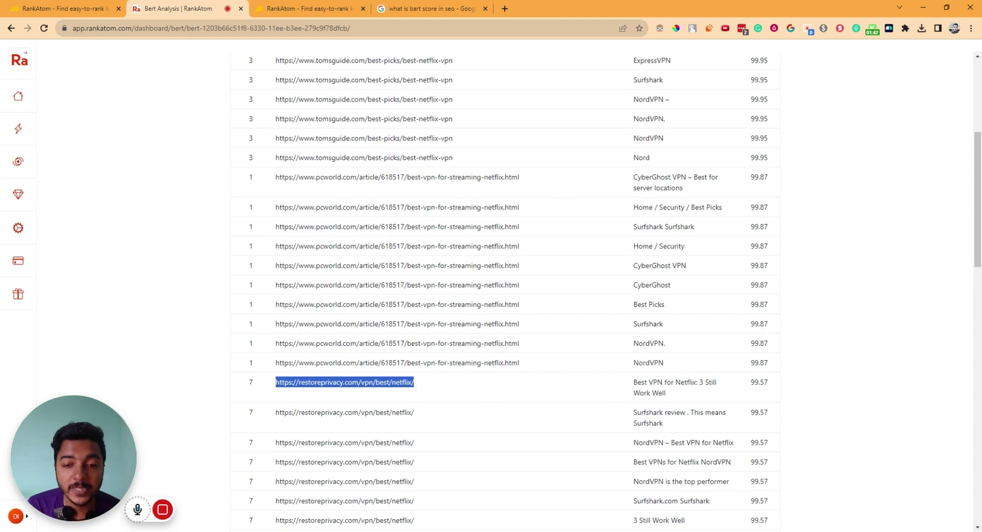
left_click(344, 383)
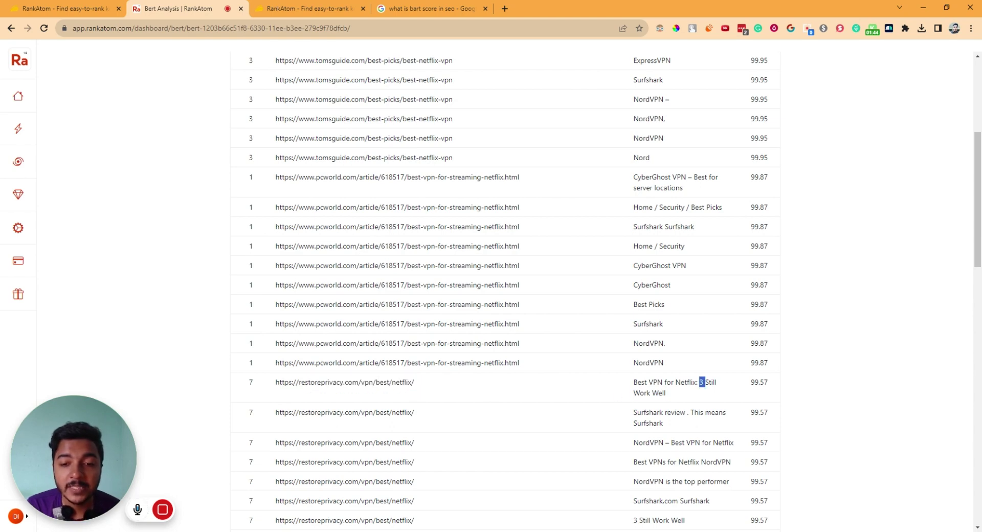
triple_click(702, 382)
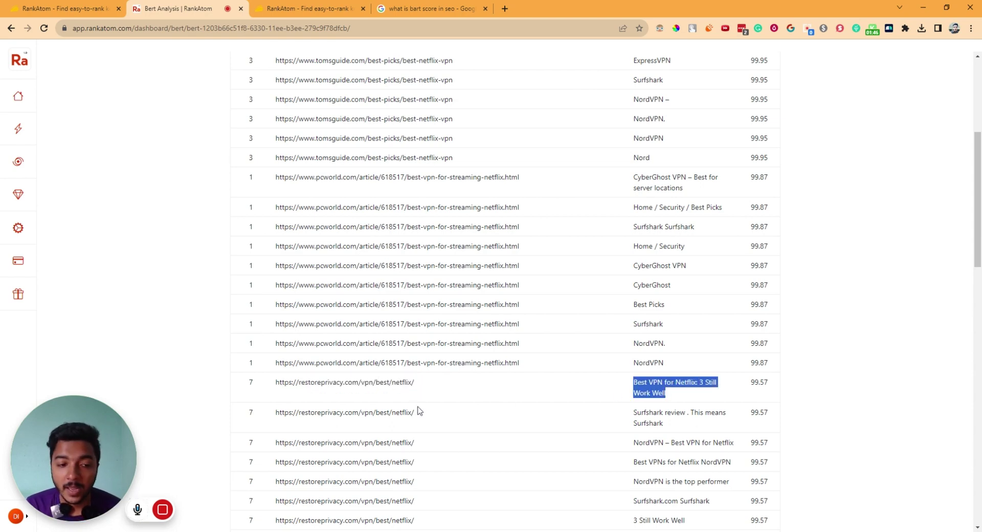
scroll(314, 425, "down", 4)
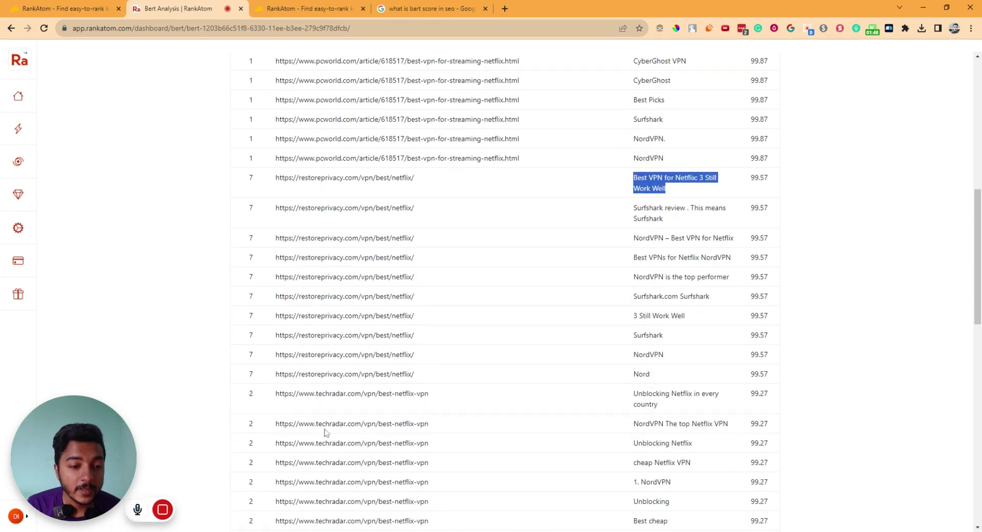
triple_click(330, 424)
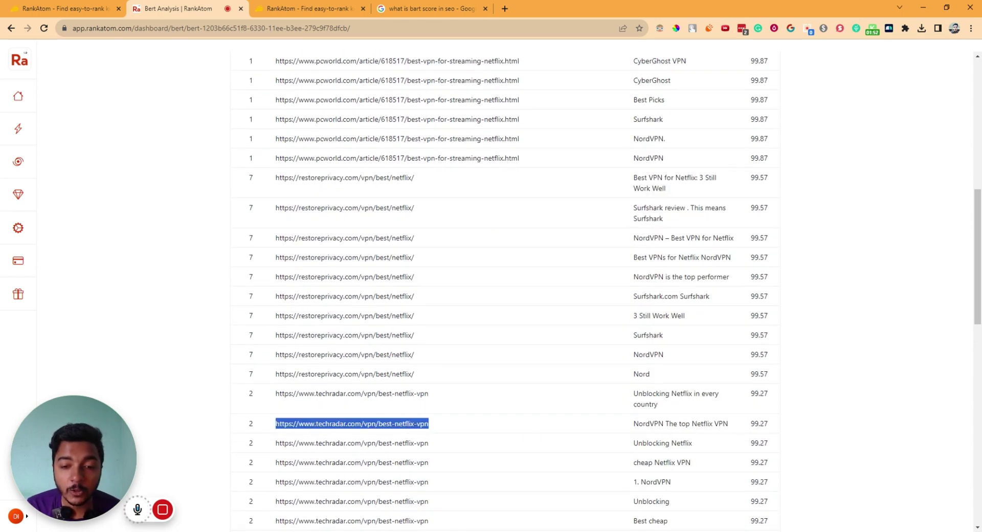
scroll(732, 424, "down", 4)
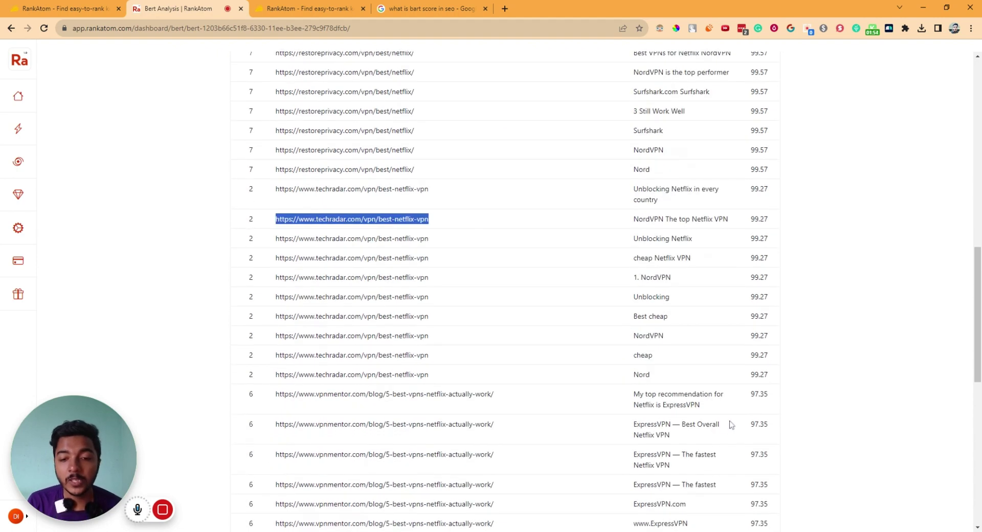
left_click(799, 425)
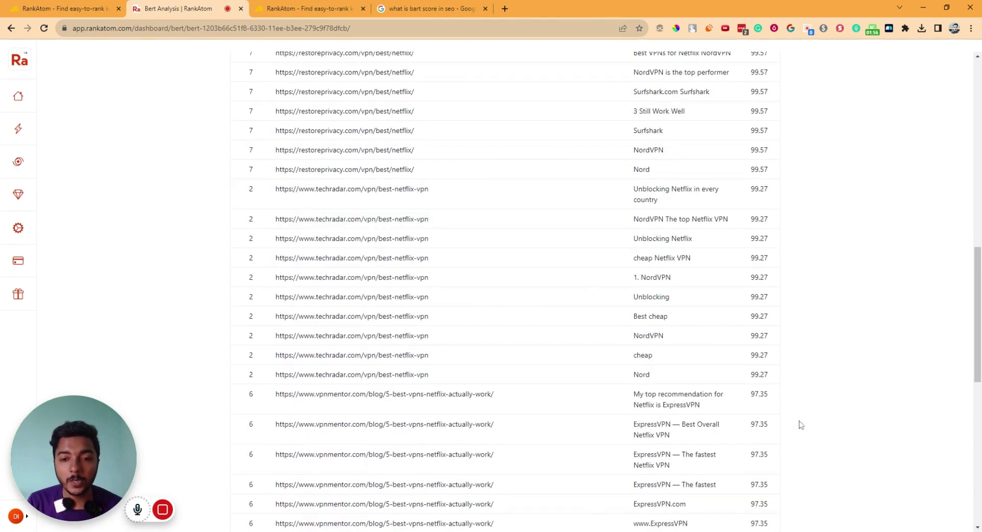
scroll(819, 307, "up", 15)
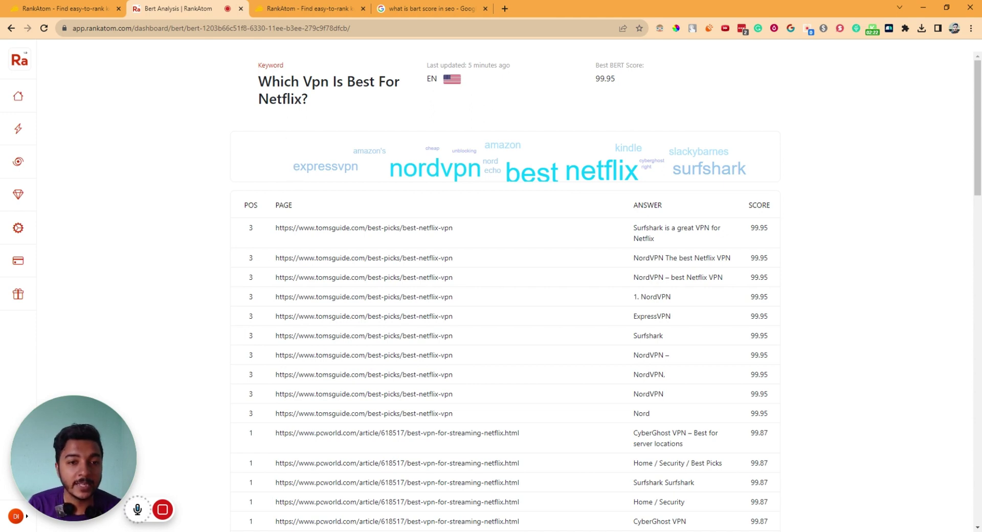
- Highlight 'best netflix', 'expressvpn' and 'cyberghost' in the word cloud, then return to the BERT Analysis overview
left_click_drag(426, 169, 624, 169)
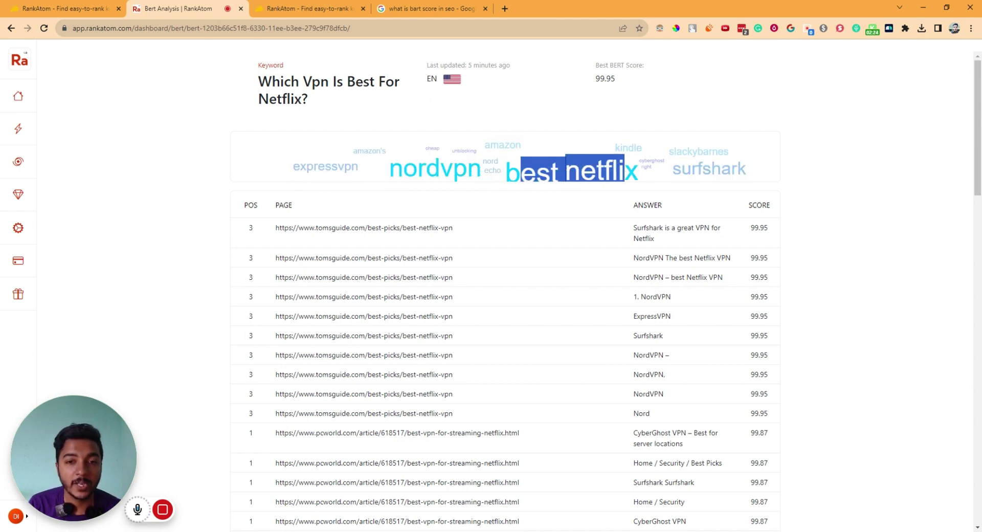
left_click_drag(300, 166, 359, 166)
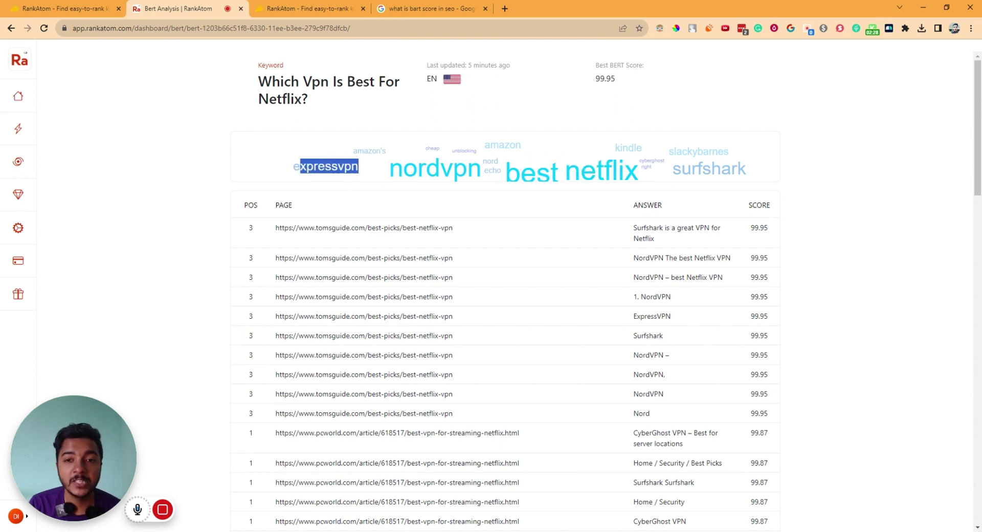
left_click_drag(640, 160, 762, 172)
left_click(802, 177)
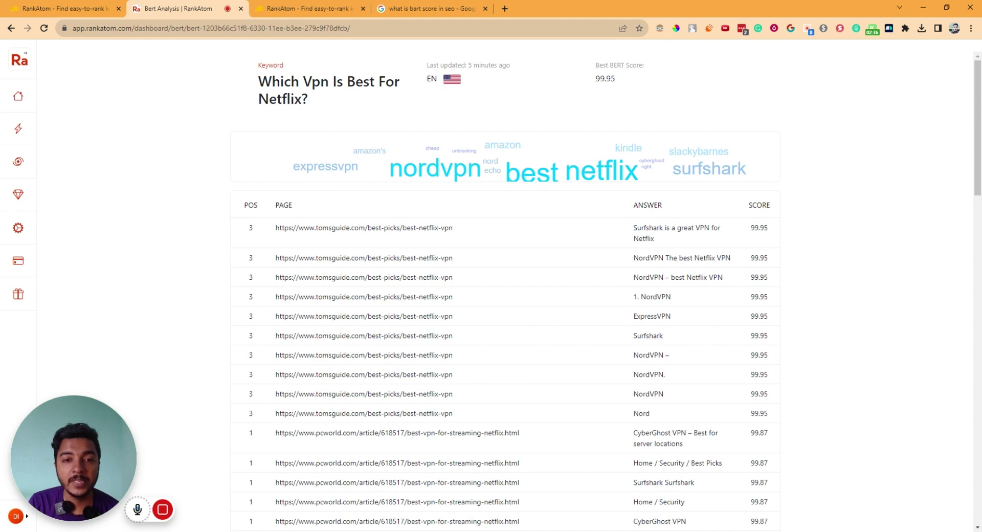
left_click_drag(736, 153, 857, 160)
left_click(799, 157)
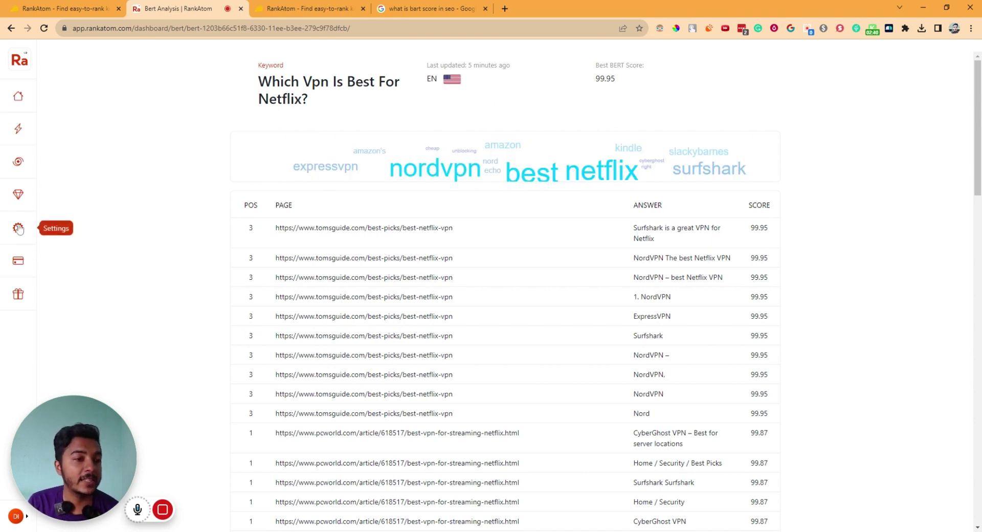
left_click(17, 206)
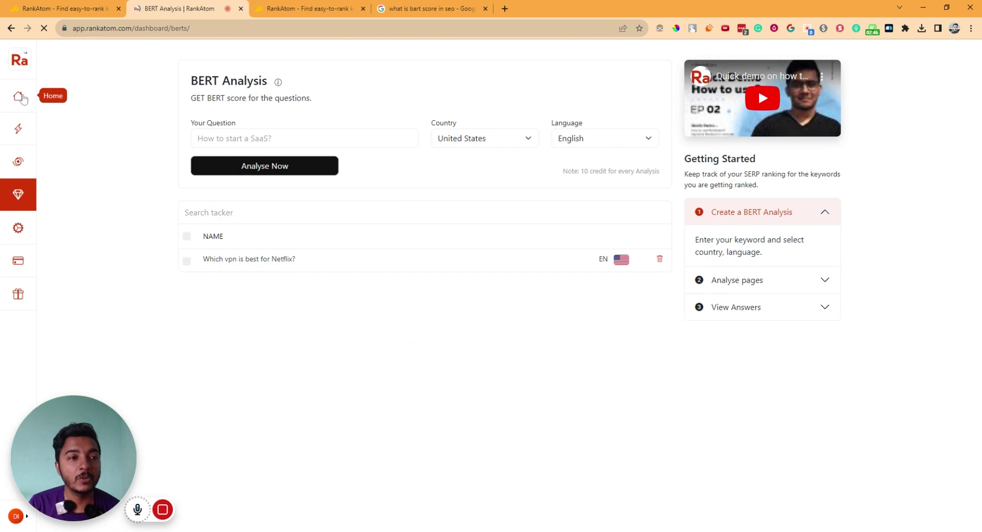
- Check the keyword, rank tracker and add-on credits on the RankAtom dashboard, then switch to the AppSumo deal page
left_click(21, 98)
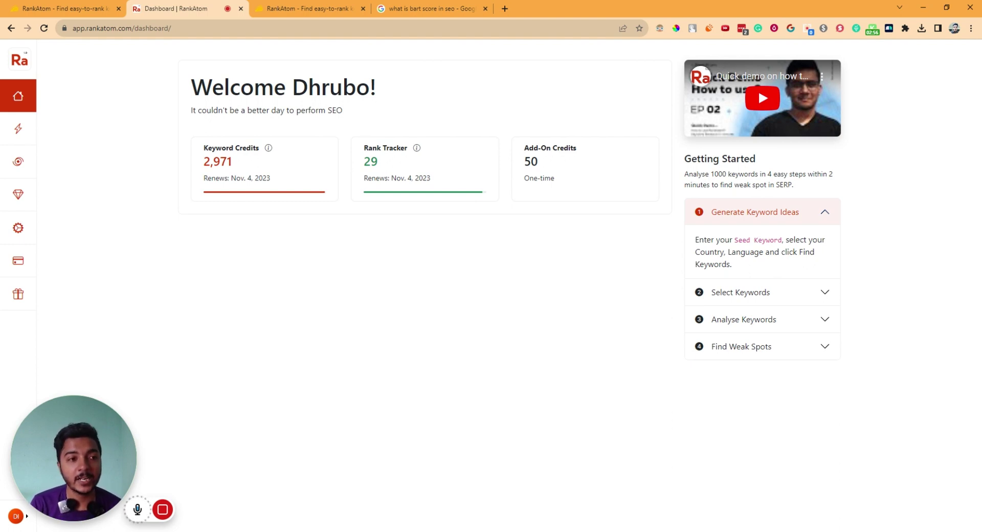
left_click(56, 10)
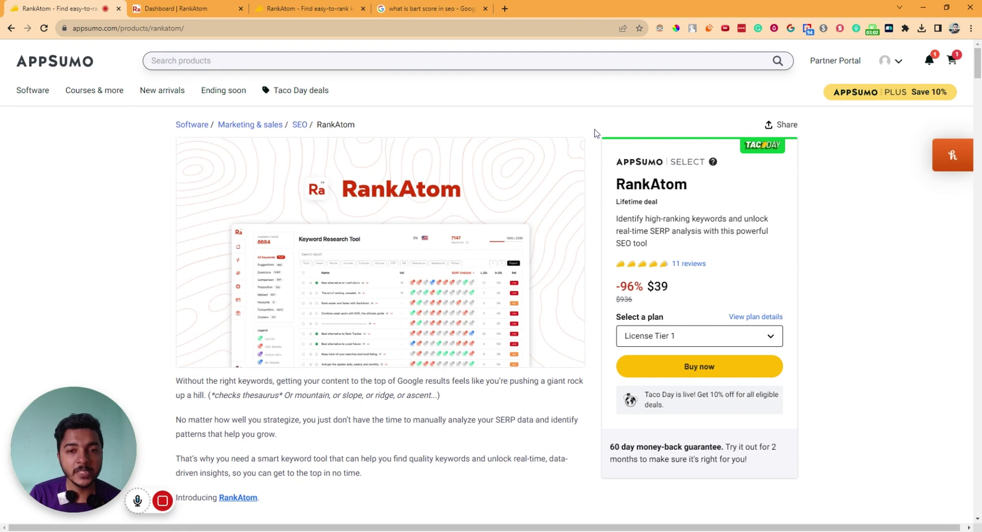
- Scroll the AppSumo deal page down to the Plans & features cards for License Tiers 1, 2 and 5
middle_click(595, 134)
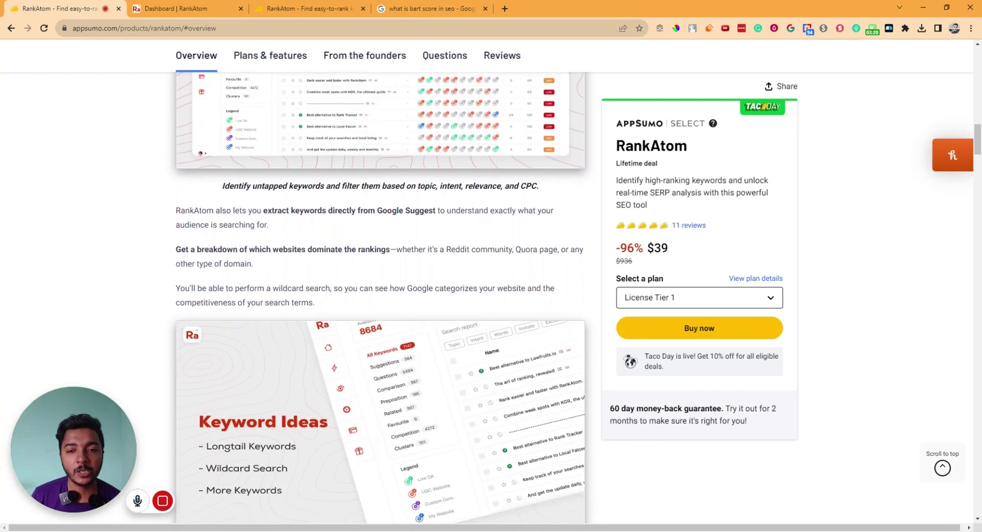
scroll(380, 297, "down", 6)
scroll(380, 297, "down", 1)
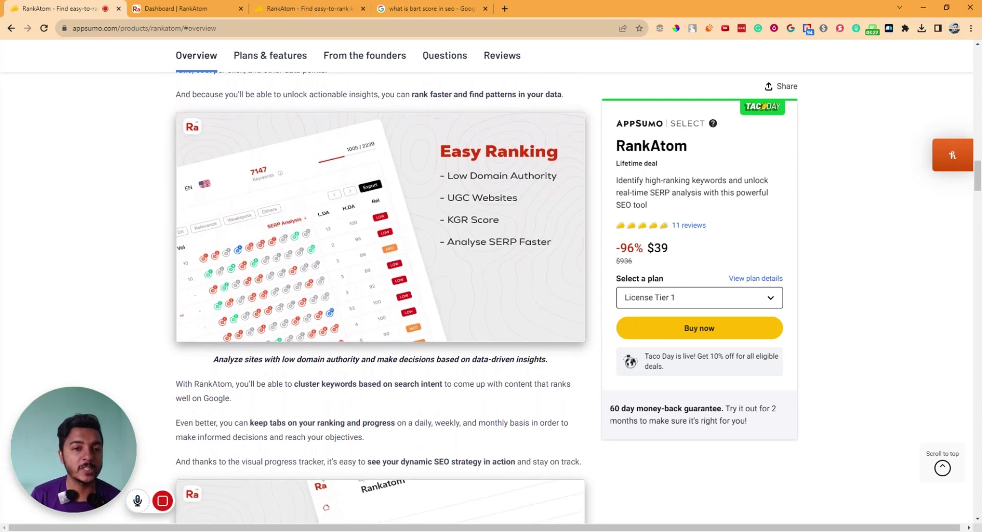
scroll(593, 171, "down", 3)
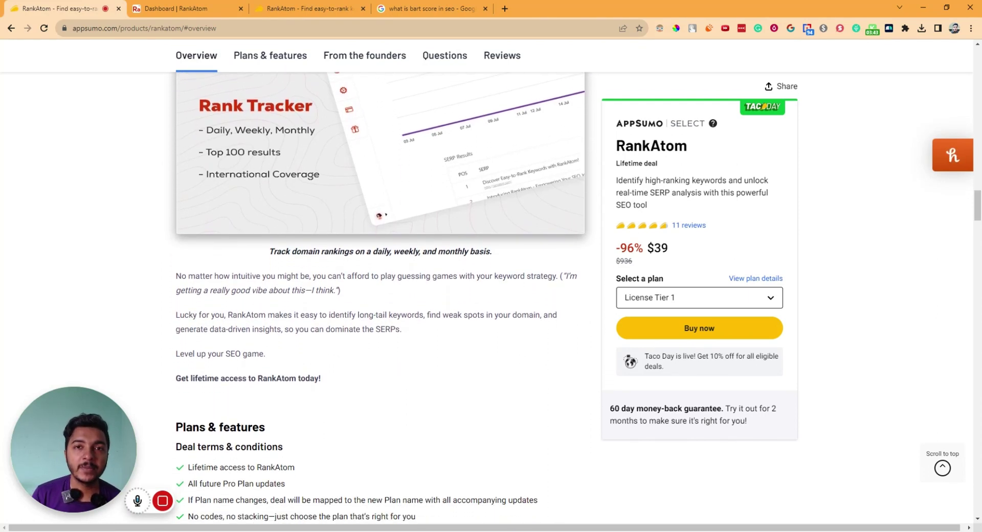
scroll(593, 179, "down", 3)
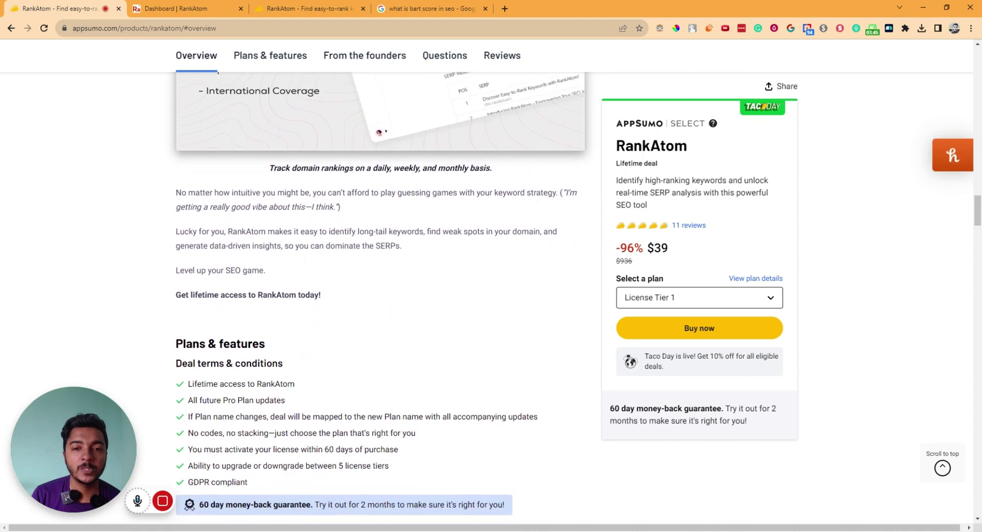
scroll(593, 179, "down", 5)
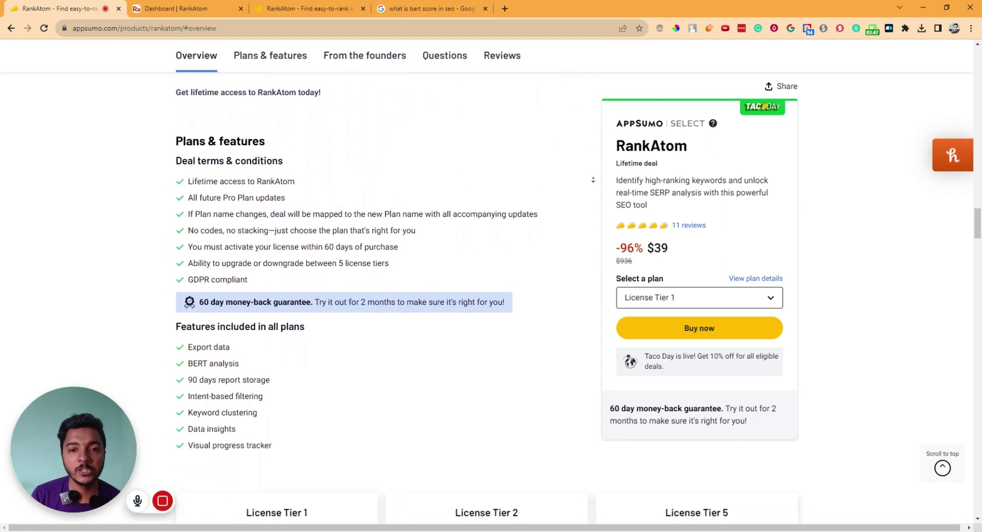
scroll(593, 180, "down", 4)
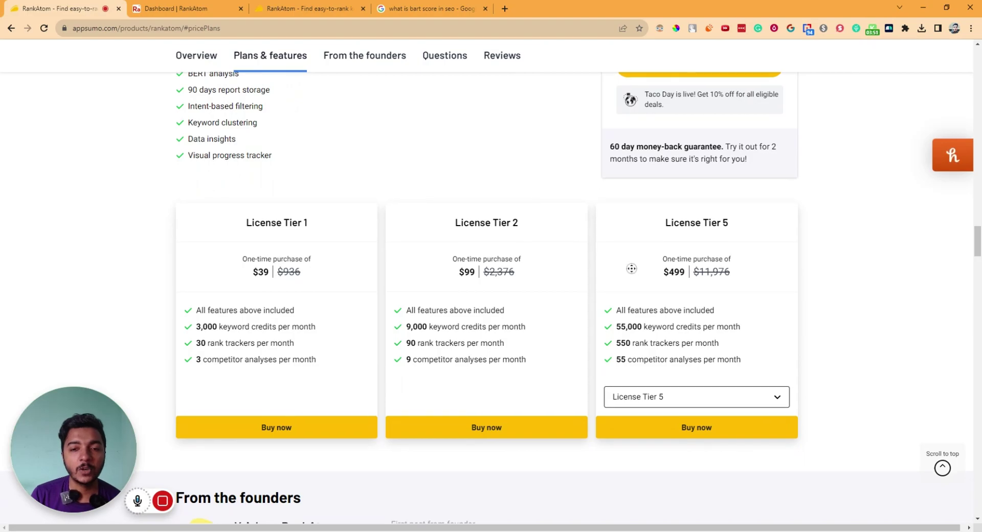
scroll(631, 271, "up", 10)
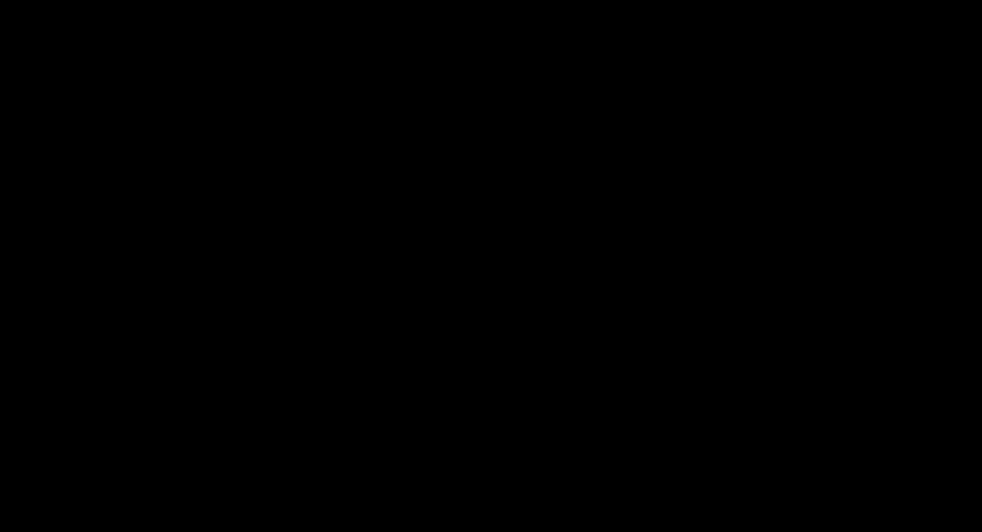